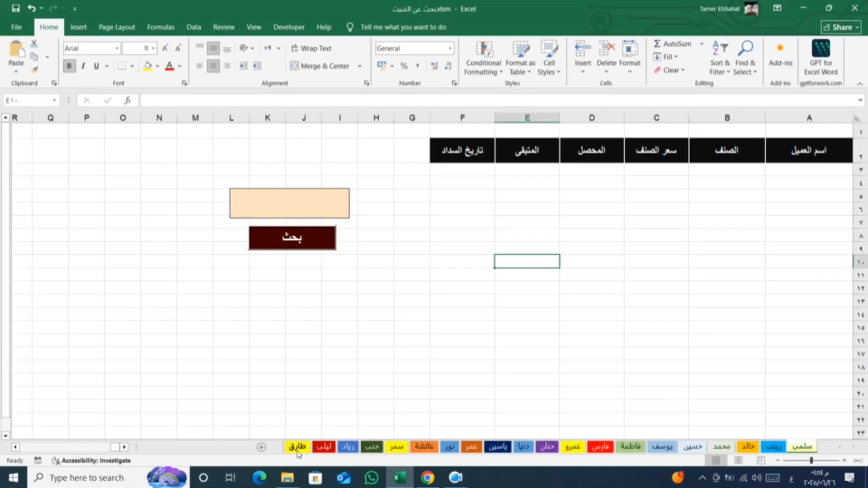
Type طارق in the search box, run the search to jump to its sheet, then return to the main sheet.
{"action": "left_click", "coordinate": [303, 216]}
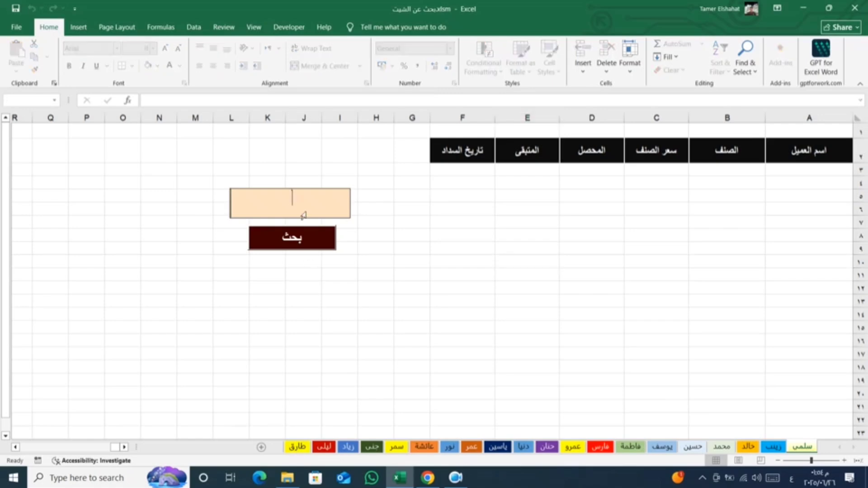
{"action": "type", "text": "طارق"}
{"action": "left_click", "coordinate": [307, 237]}
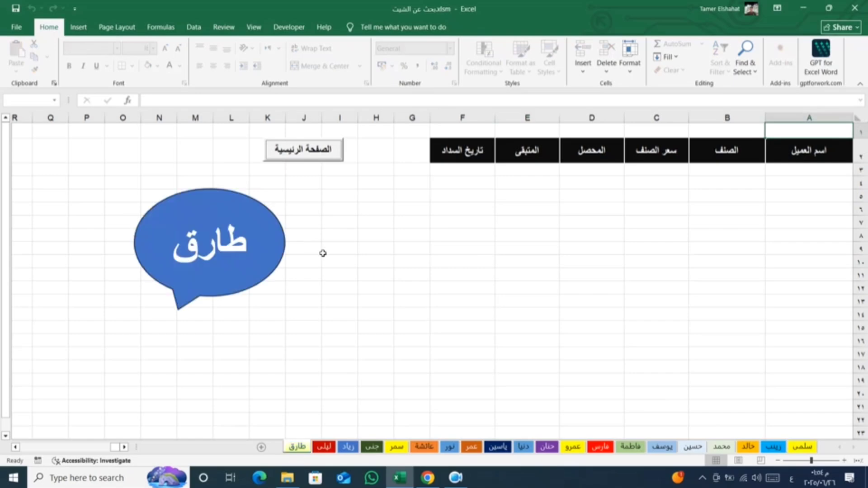
{"action": "left_click", "coordinate": [322, 152]}
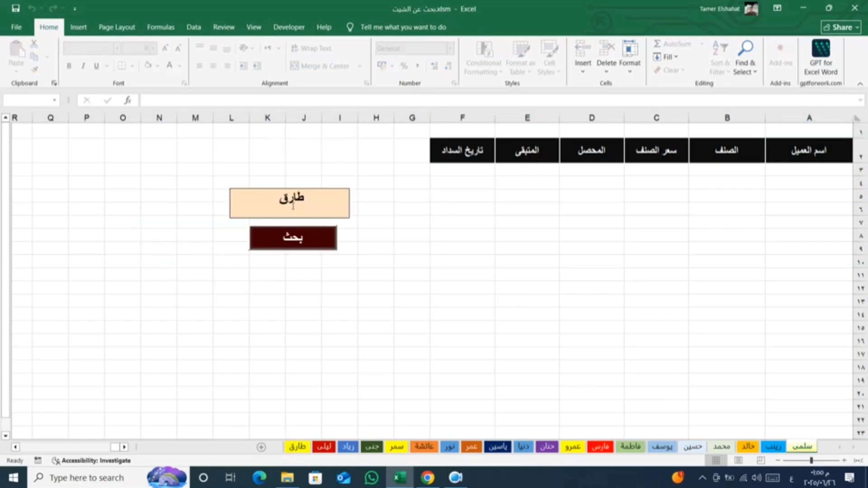
Replace the search text with خالد, jump to that sheet, and return to the main sheet.
{"action": "double_click", "coordinate": [296, 206]}
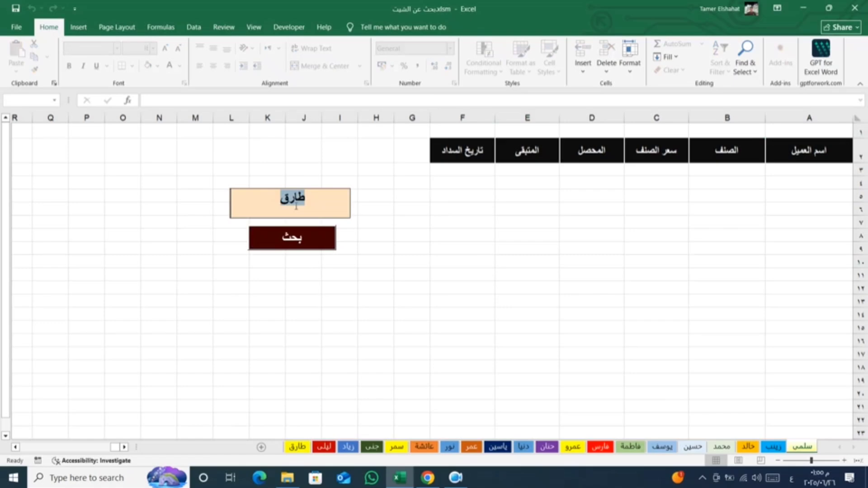
{"action": "type", "text": "خالد"}
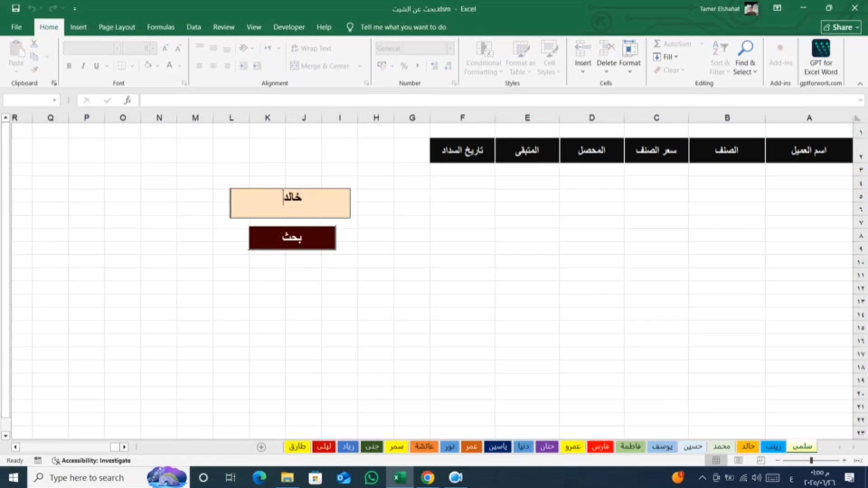
{"action": "left_click", "coordinate": [287, 245]}
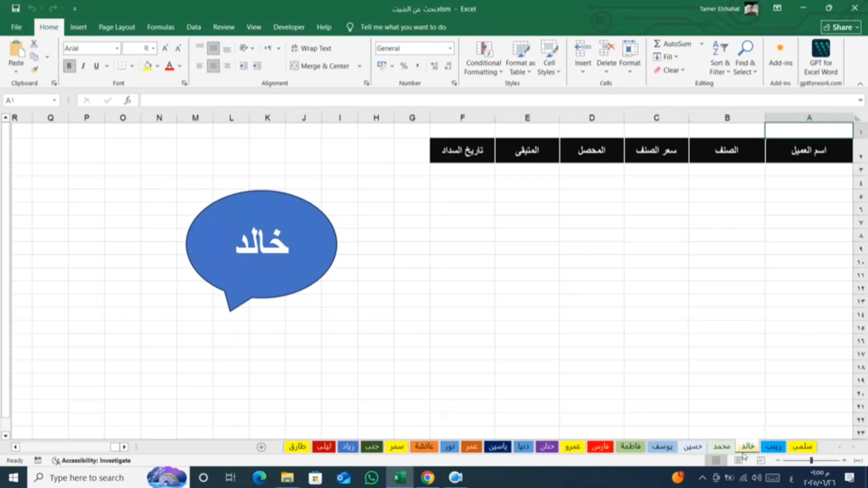
{"action": "left_click", "coordinate": [804, 449]}
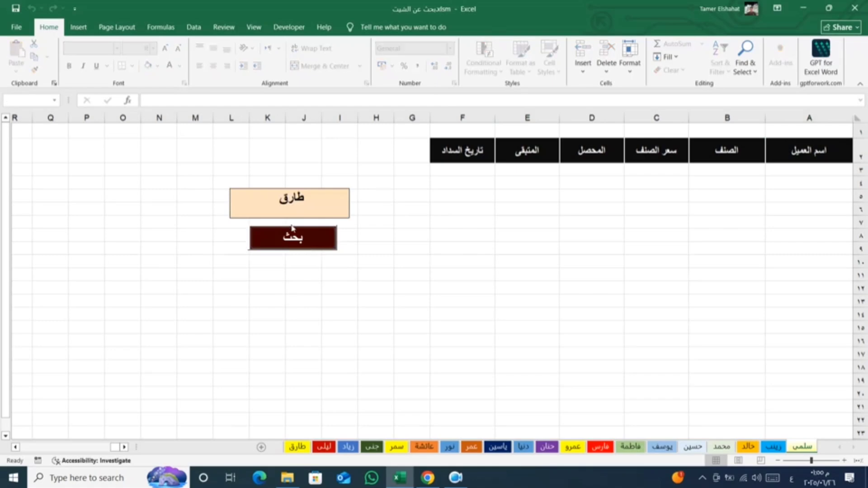
Search for the partial name حن, return to the main sheet, and leave the search box.
{"action": "type", "text": "خالد"}
{"action": "double_click", "coordinate": [293, 199]}
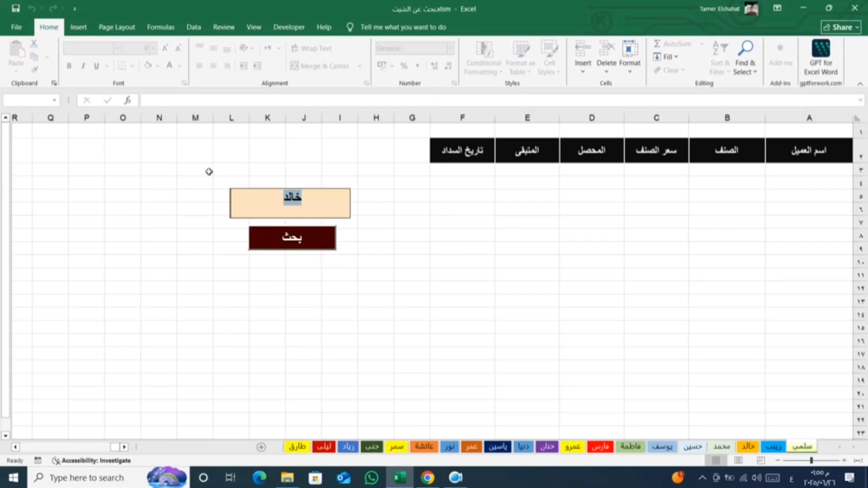
{"action": "type", "text": "ح"}
{"action": "type", "text": "ن"}
{"action": "left_click", "coordinate": [267, 246]}
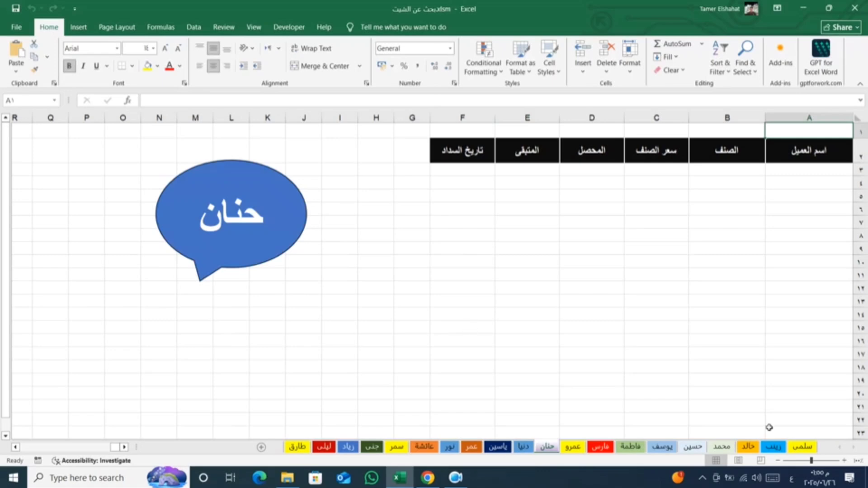
{"action": "left_click", "coordinate": [808, 448]}
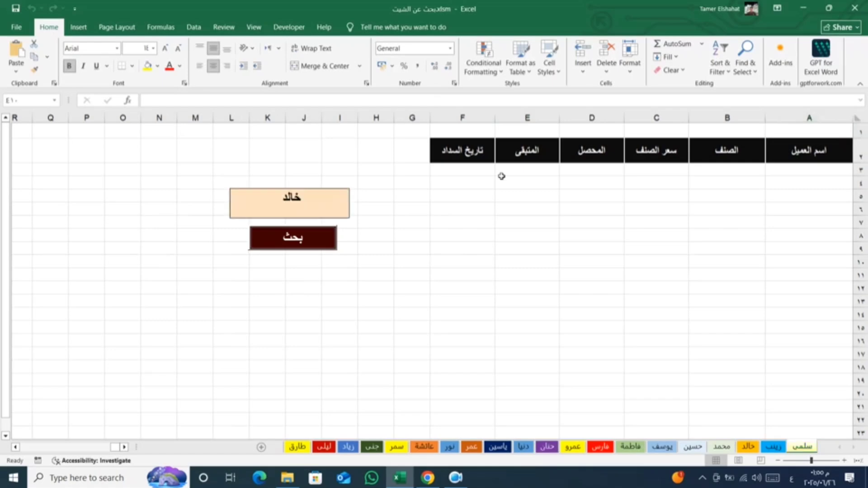
{"action": "type", "text": "حن"}
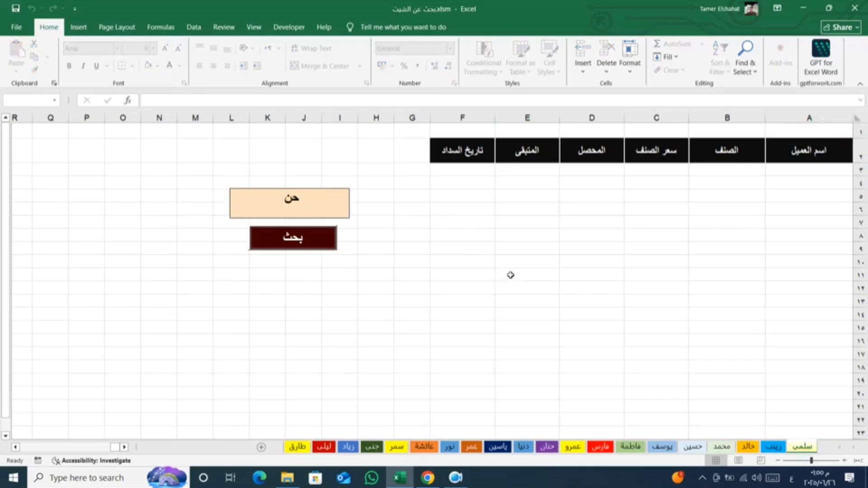
{"action": "left_click", "coordinate": [510, 275]}
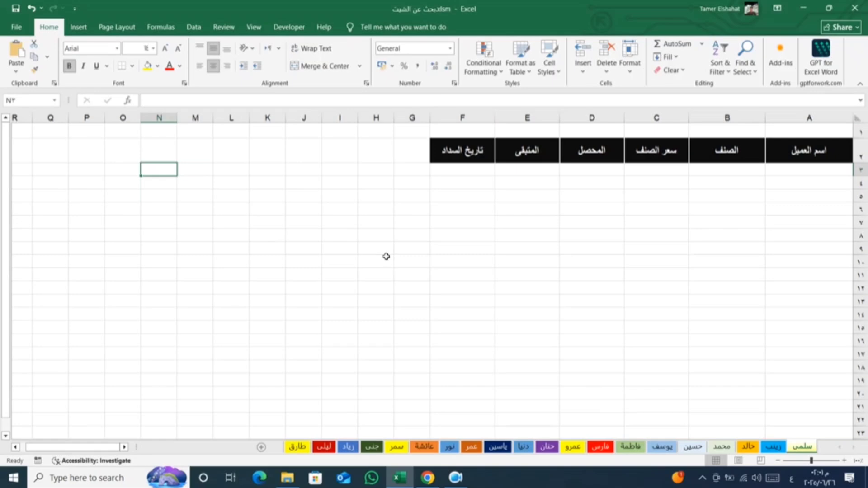
Confirm Developer is checked under Customize the Ribbon, then switch on Design Mode.
{"action": "left_click", "coordinate": [298, 31]}
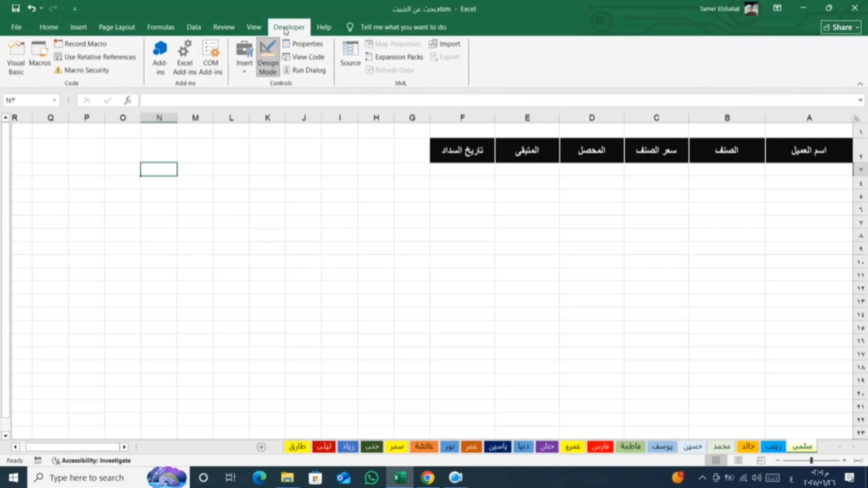
{"action": "right_click", "coordinate": [490, 56]}
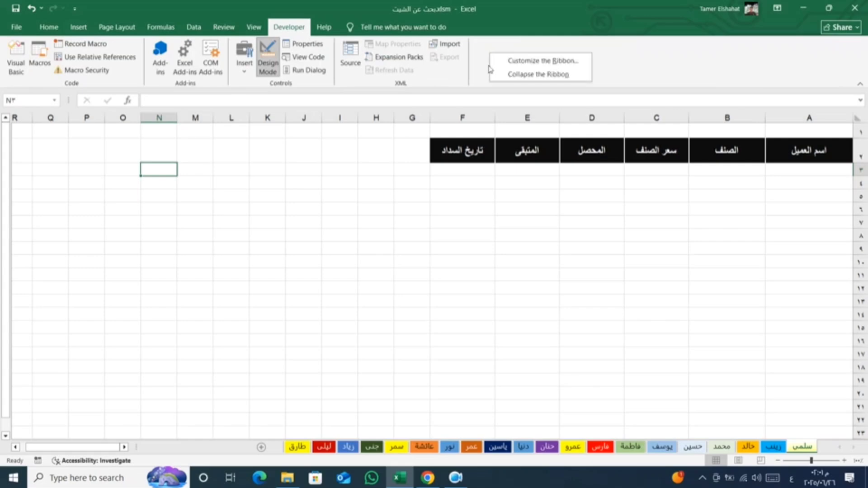
{"action": "key", "text": "Escape"}
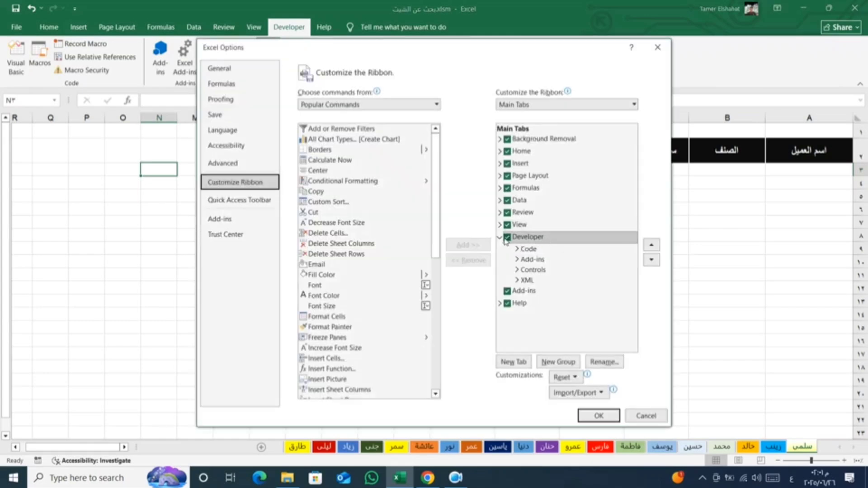
{"action": "left_click", "coordinate": [507, 238]}
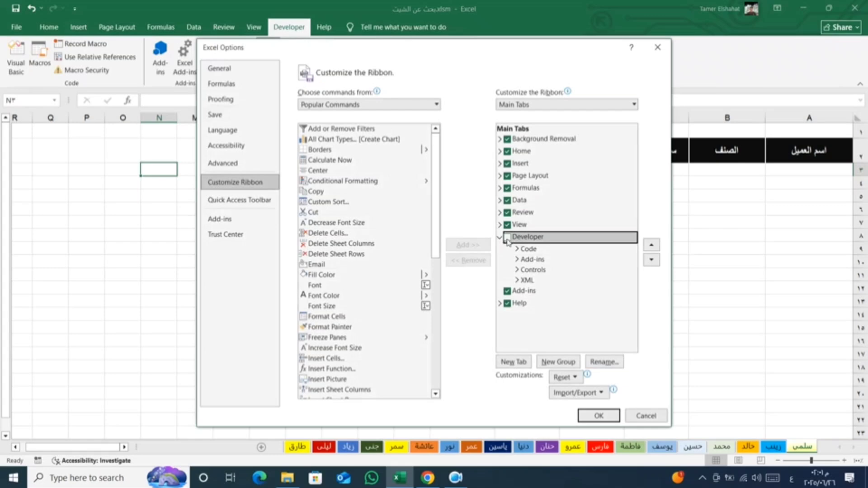
{"action": "left_click", "coordinate": [507, 237]}
{"action": "left_click", "coordinate": [597, 415]}
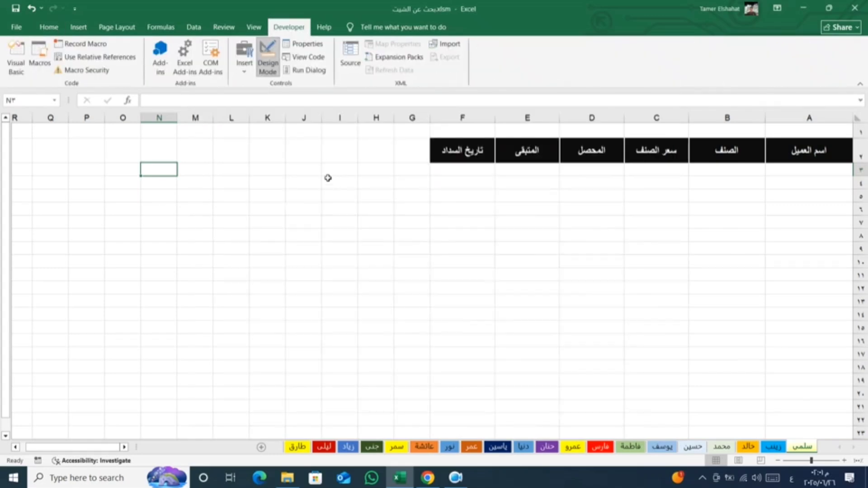
{"action": "left_click", "coordinate": [277, 67]}
Draw an ActiveX command button on the sheet, left of the table.
{"action": "left_click", "coordinate": [245, 74]}
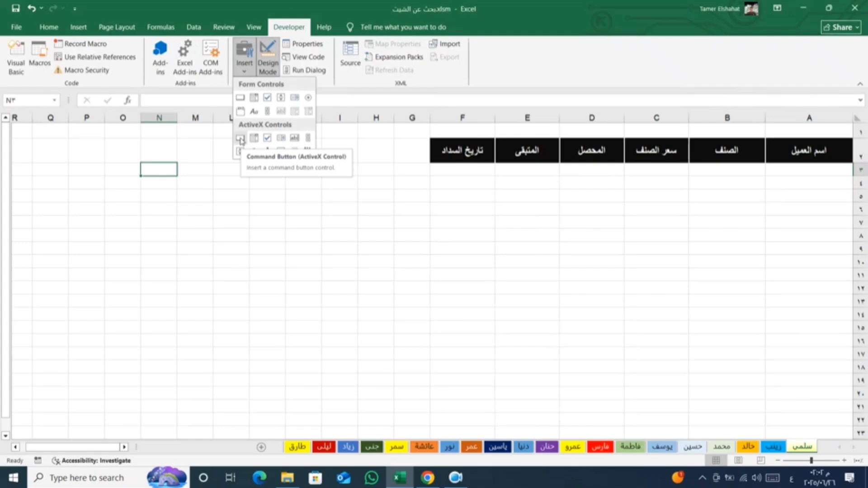
{"action": "left_click", "coordinate": [241, 139]}
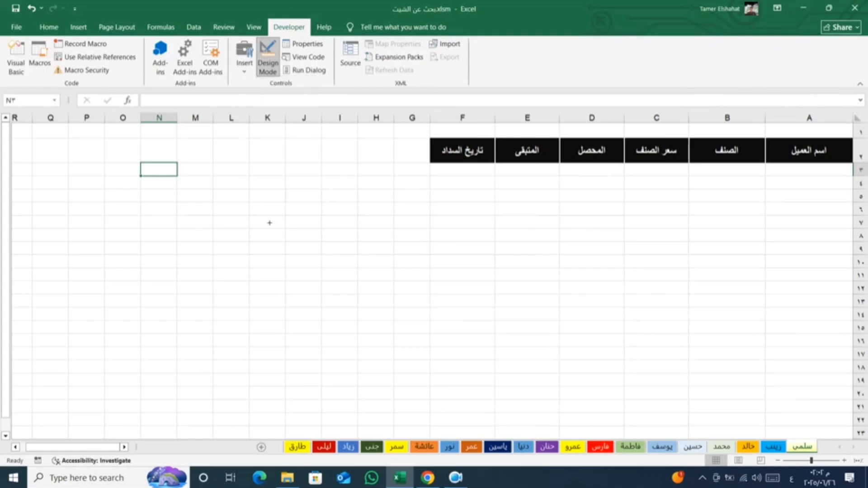
{"action": "left_click_drag", "start_coordinate": [304, 221], "coordinate": [199, 255]}
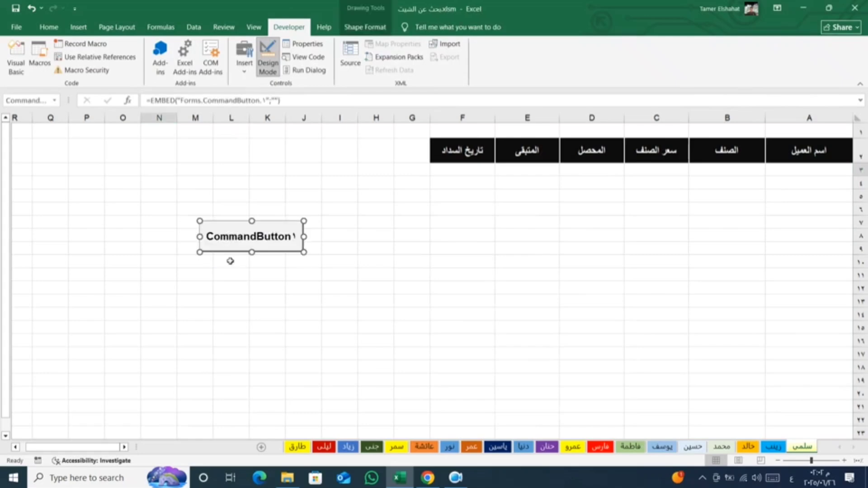
In the button's Properties, change its Caption from CommandButton1 to بحث عن الشيت.
{"action": "right_click", "coordinate": [256, 245]}
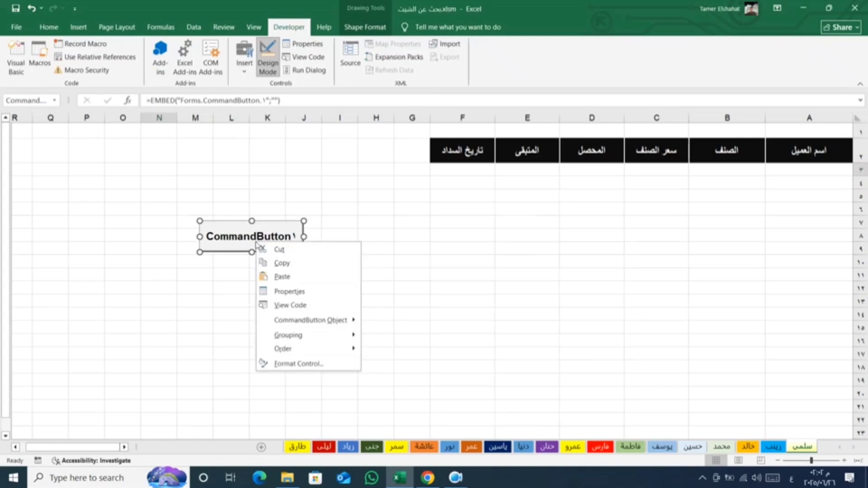
{"action": "left_click", "coordinate": [285, 291]}
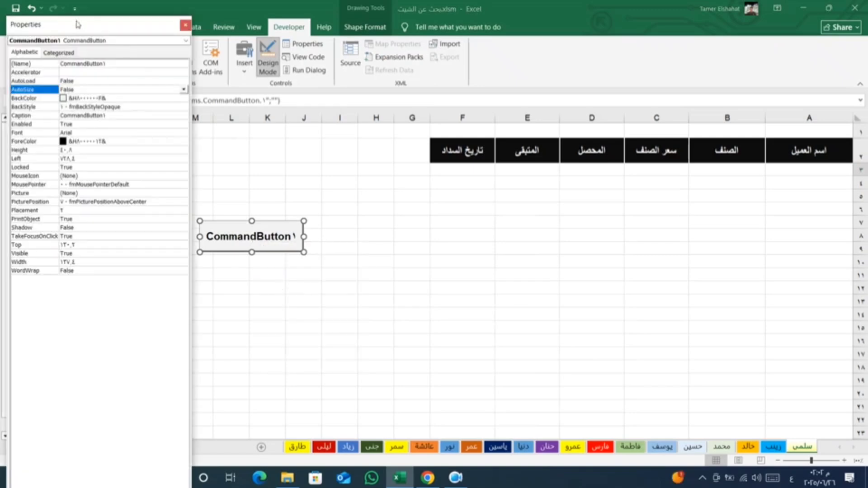
{"action": "left_click_drag", "start_coordinate": [77, 23], "coordinate": [449, 46]}
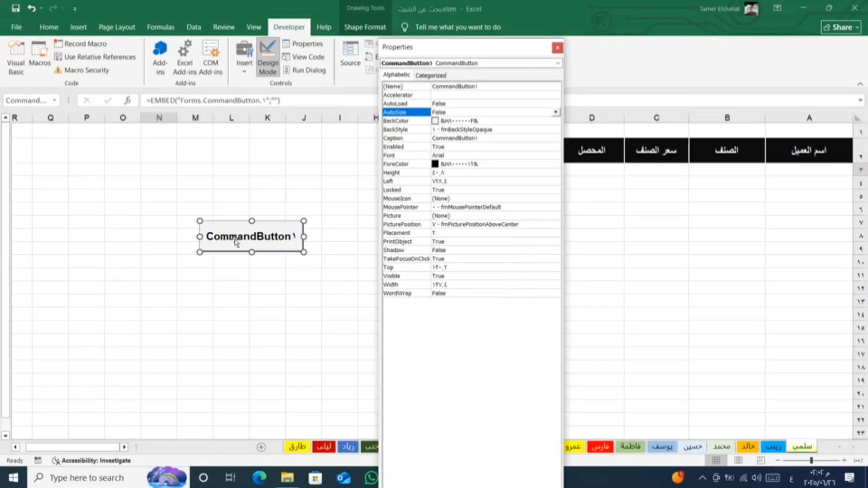
{"action": "left_click", "coordinate": [408, 140]}
{"action": "double_click", "coordinate": [454, 139]}
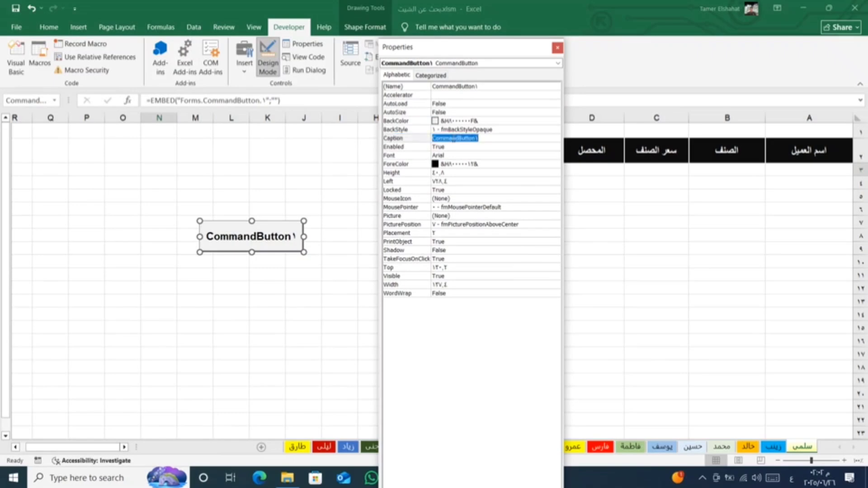
{"action": "key", "text": "alt+shift"}
{"action": "type", "text": "fpe"}
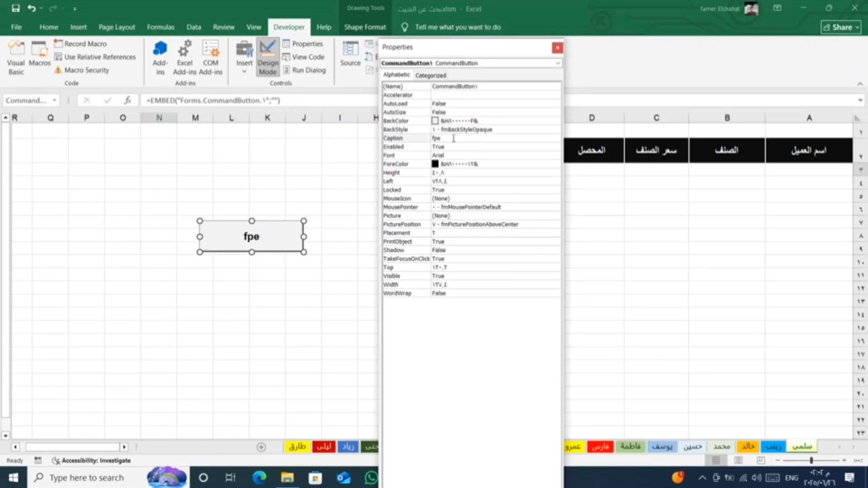
{"action": "key", "text": "alt+shift"}
{"action": "type", "text": "ب"}
{"action": "type", "text": "حث"}
{"action": "type", "text": " عن "}
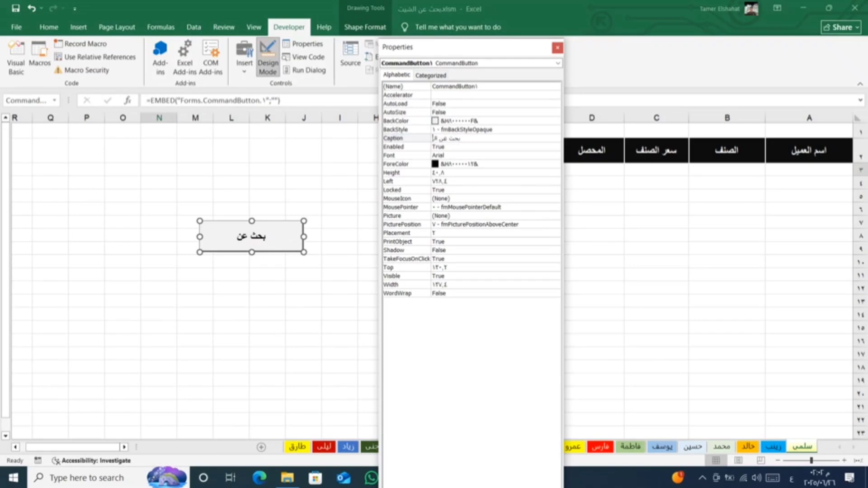
{"action": "type", "text": "الشيت"}
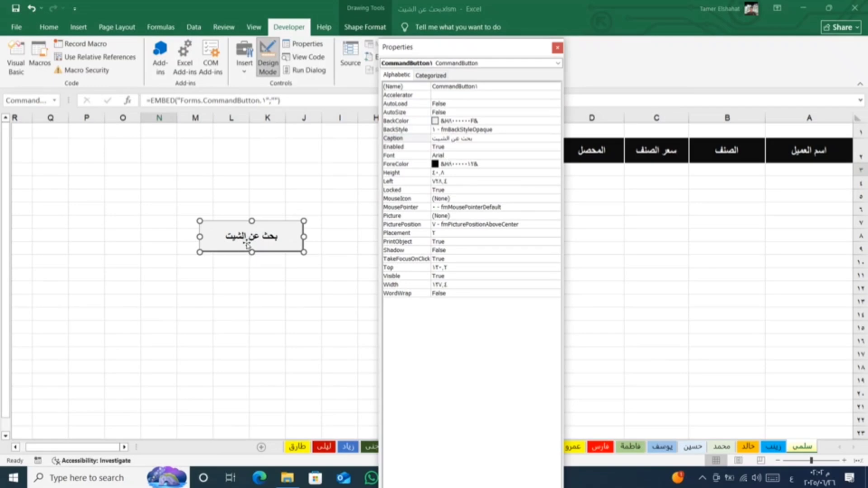
Set the button caption's font to bold Arial at size 18.
{"action": "left_click", "coordinate": [423, 156]}
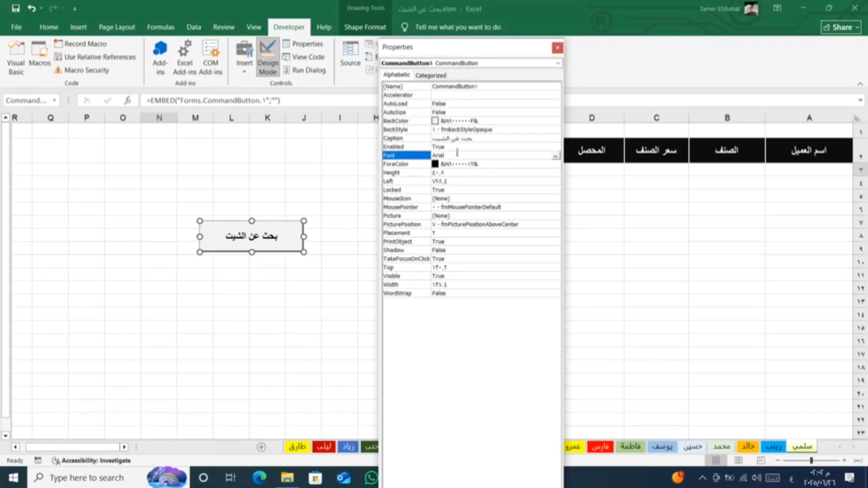
{"action": "left_click", "coordinate": [557, 156]}
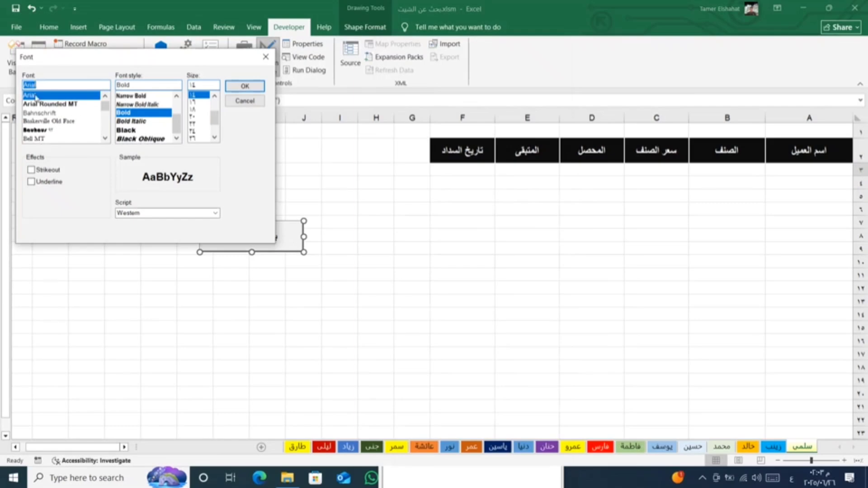
{"action": "left_click", "coordinate": [131, 113]}
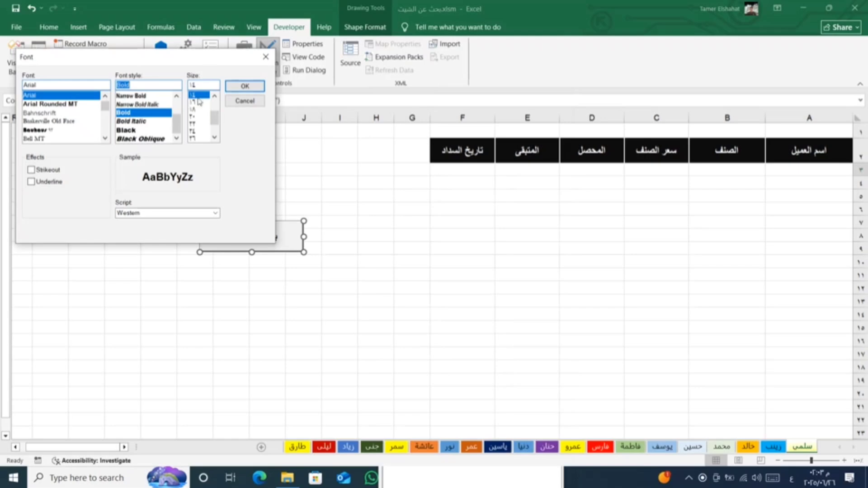
{"action": "left_click", "coordinate": [193, 109]}
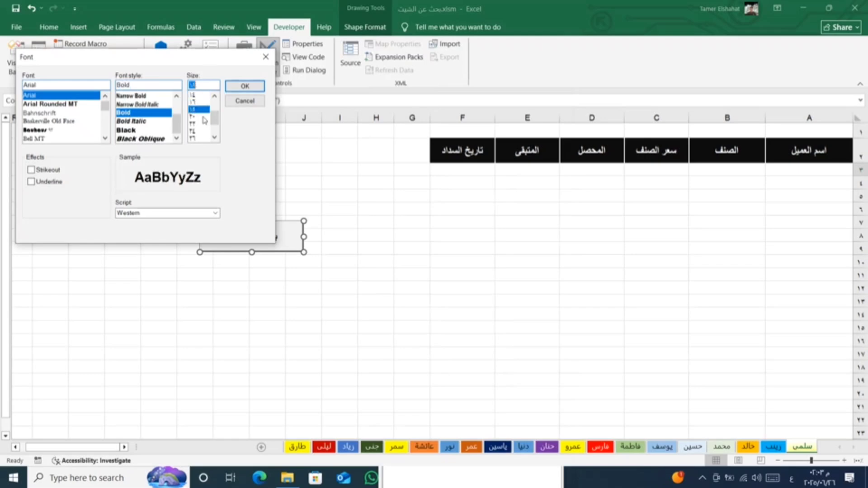
{"action": "left_click", "coordinate": [244, 86]}
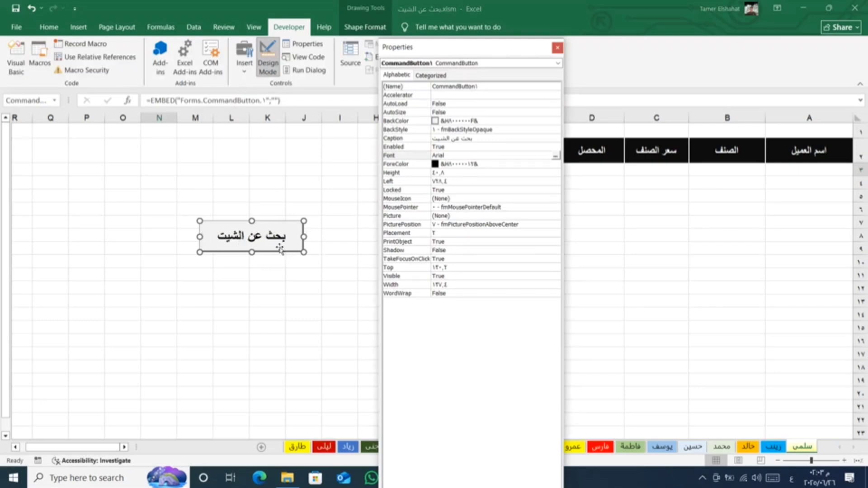
Set the button's BackColor to dark red from the Palette.
{"action": "left_click", "coordinate": [405, 122]}
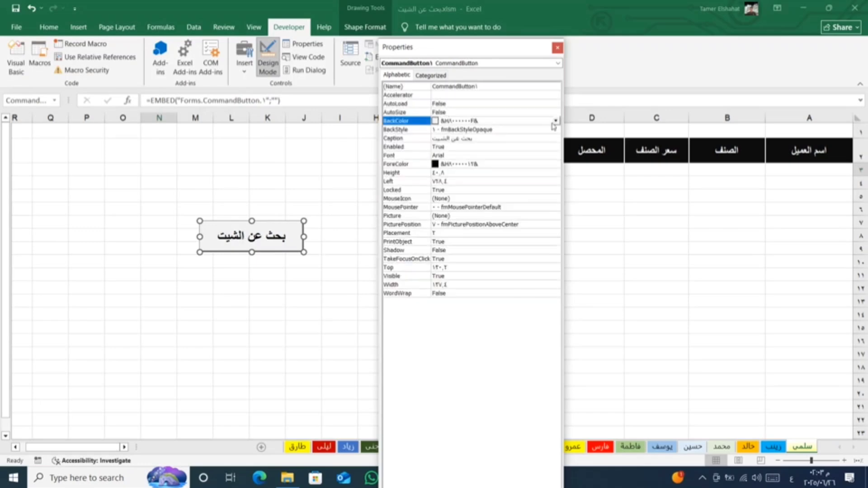
{"action": "left_click", "coordinate": [555, 121]}
{"action": "left_click", "coordinate": [468, 132]}
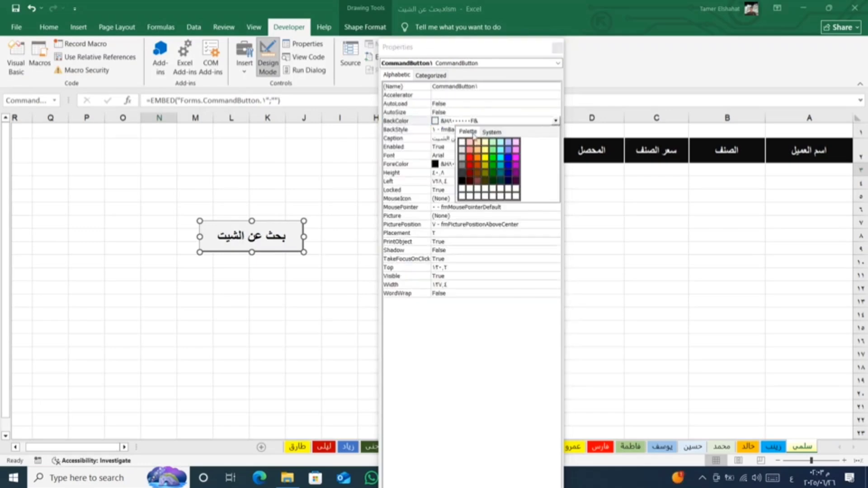
{"action": "left_click", "coordinate": [469, 182]}
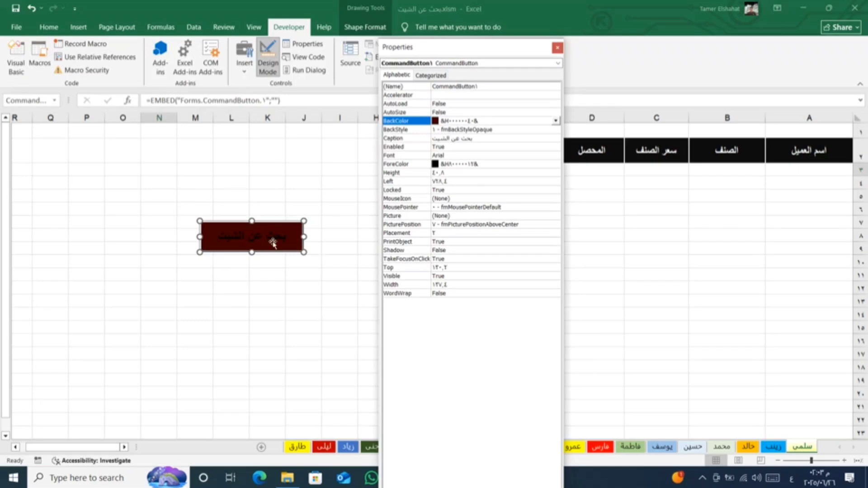
Make the caption ForeColor white and close the Properties window.
{"action": "left_click", "coordinate": [405, 165]}
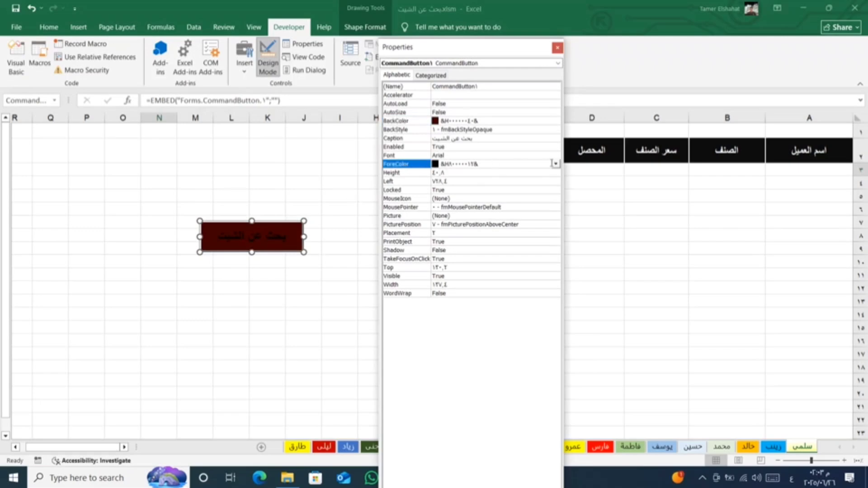
{"action": "left_click", "coordinate": [557, 164]}
{"action": "left_click", "coordinate": [469, 175]}
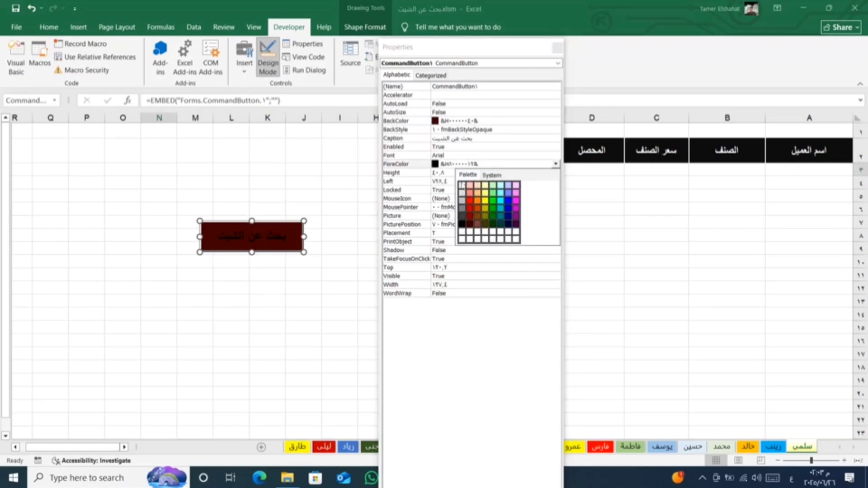
{"action": "left_click", "coordinate": [461, 185]}
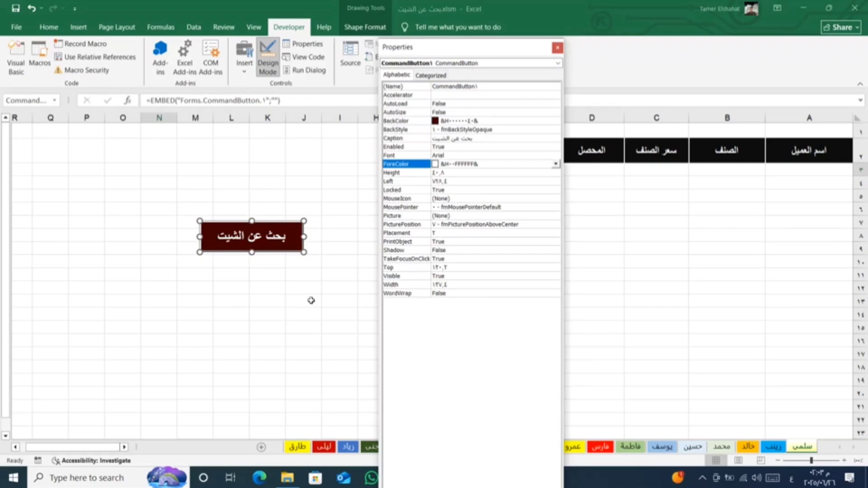
{"action": "key", "text": "alt+F4"}
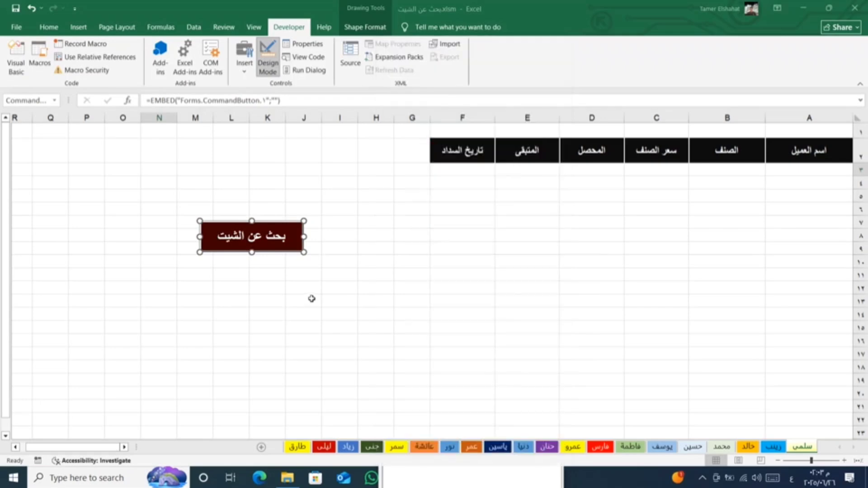
{"action": "left_click", "coordinate": [311, 298]}
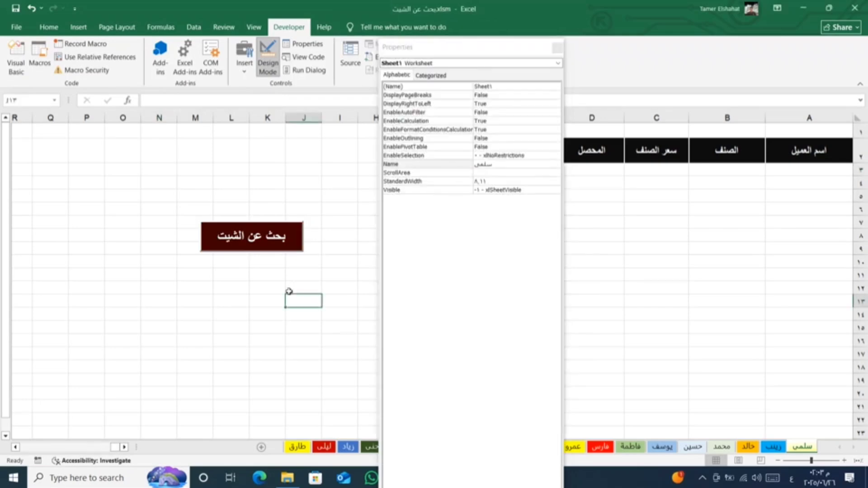
{"action": "left_click", "coordinate": [557, 48]}
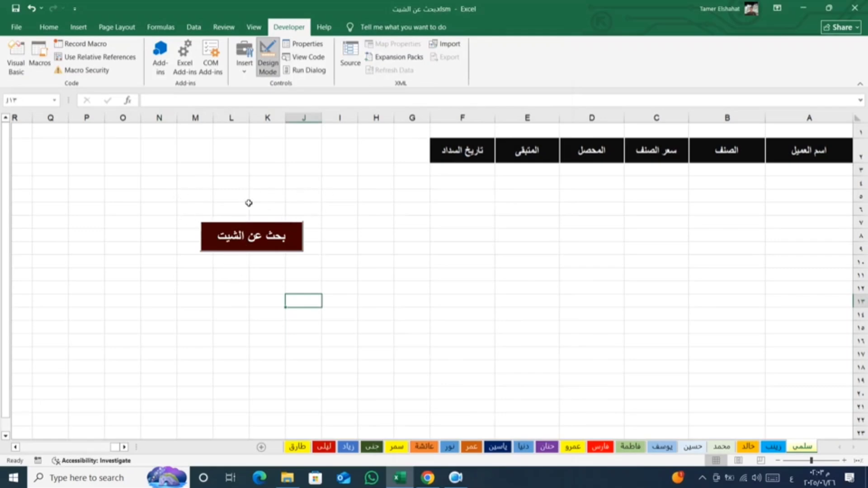
{"action": "left_click", "coordinate": [244, 73]}
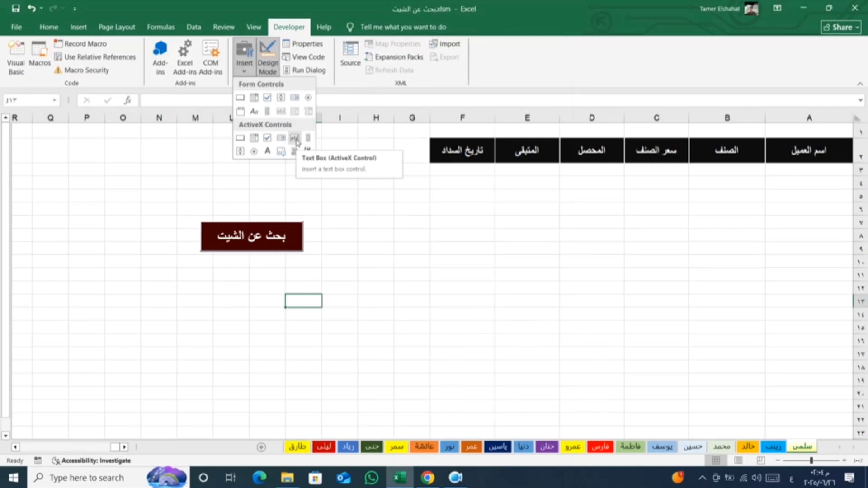
Draw an ActiveX text box just above the search button and trim its height.
{"action": "left_click", "coordinate": [294, 138]}
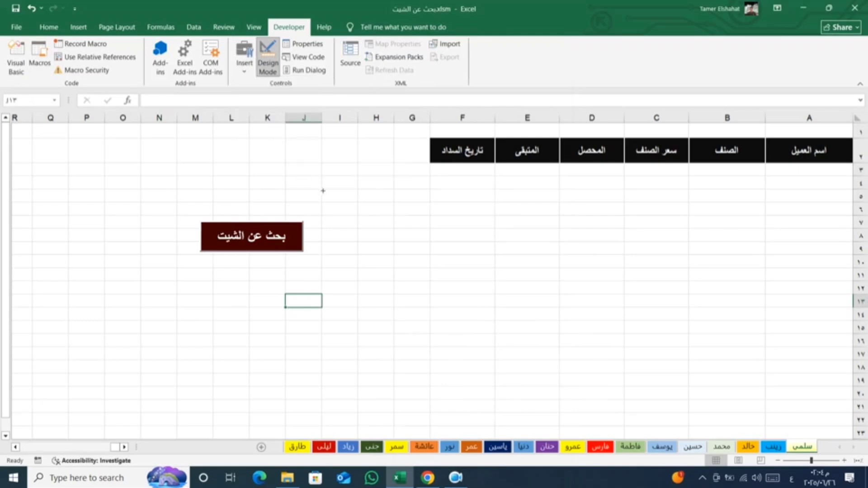
{"action": "left_click_drag", "start_coordinate": [317, 188], "coordinate": [177, 219]}
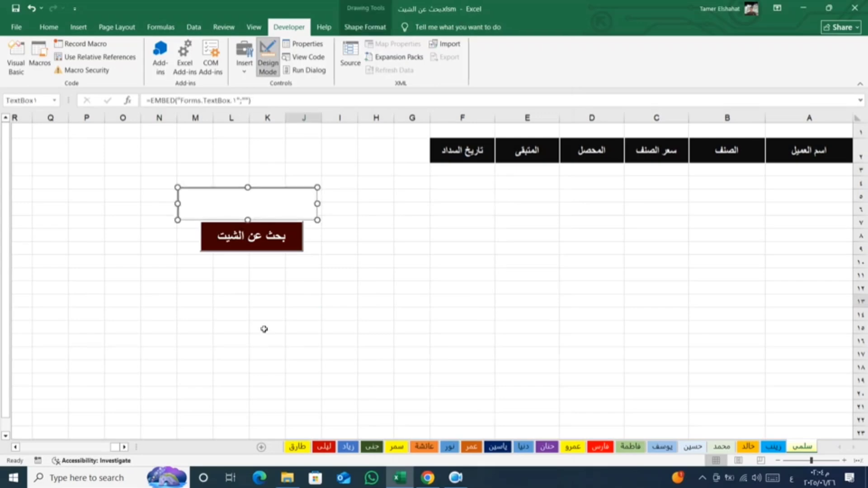
{"action": "left_click_drag", "start_coordinate": [247, 219], "coordinate": [247, 217]}
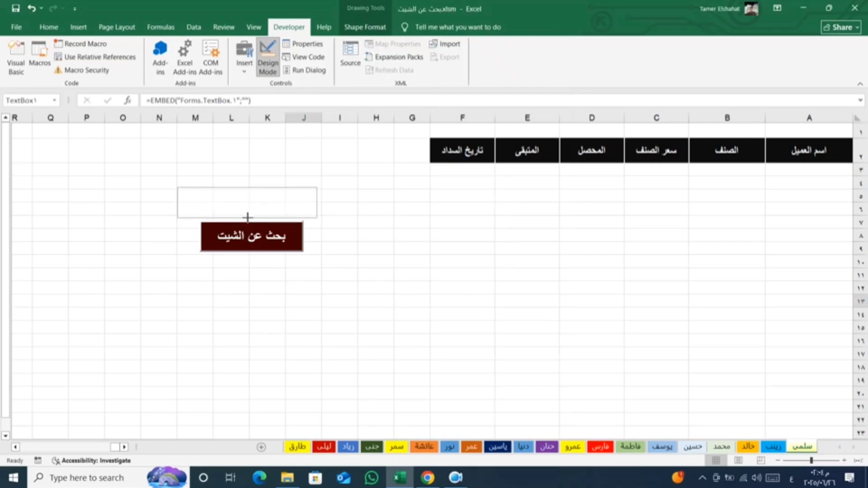
{"action": "left_click_drag", "start_coordinate": [247, 217], "coordinate": [247, 216]}
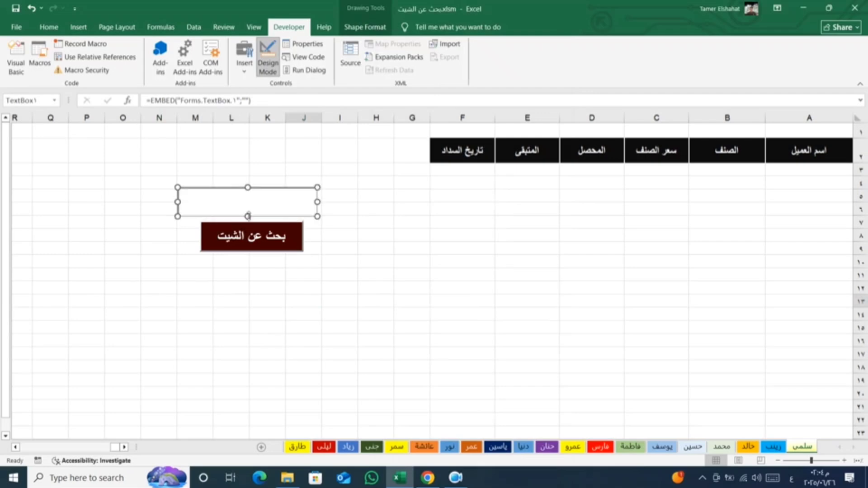
Set TextBox1's font to bold Arial, size 18, through its Properties Font dialog.
{"action": "right_click", "coordinate": [290, 199]}
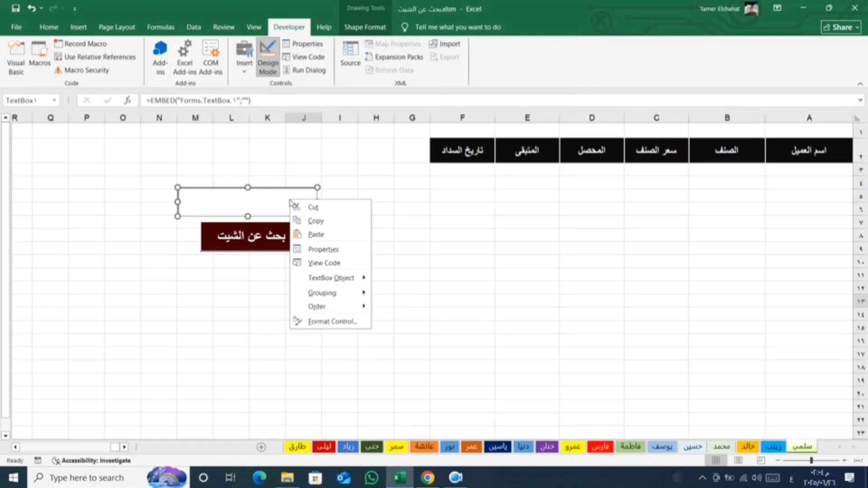
{"action": "left_click", "coordinate": [321, 249]}
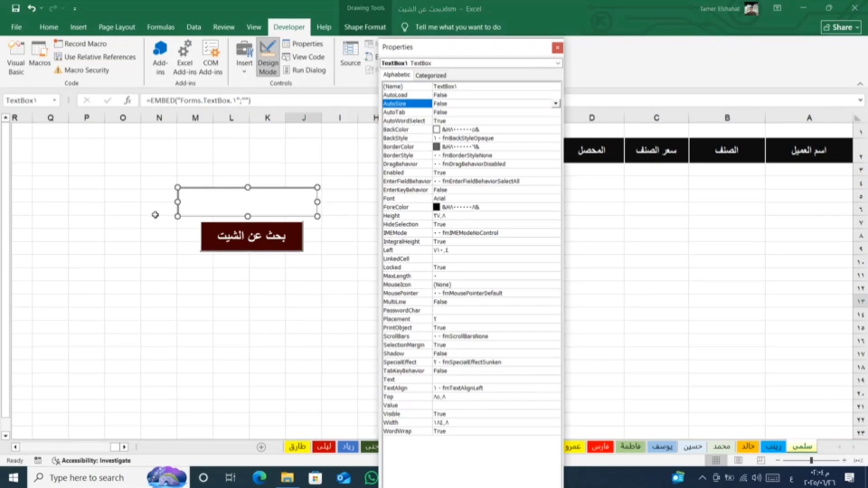
{"action": "left_click", "coordinate": [424, 200]}
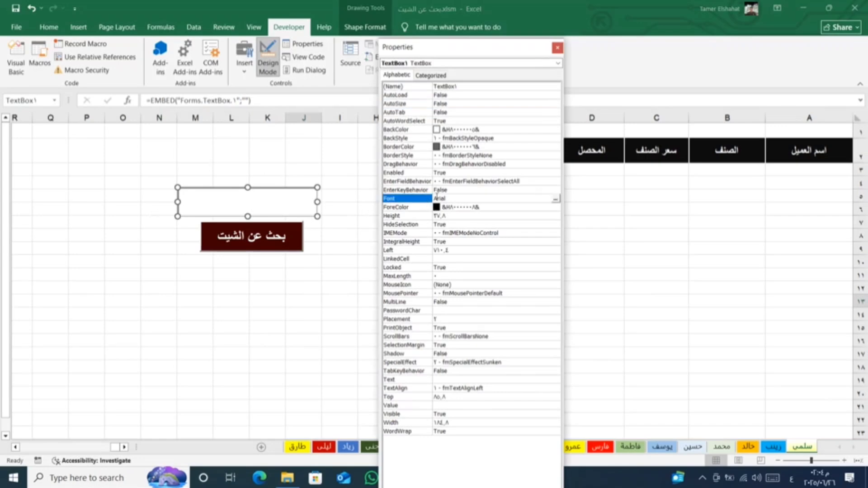
{"action": "left_click", "coordinate": [556, 198]}
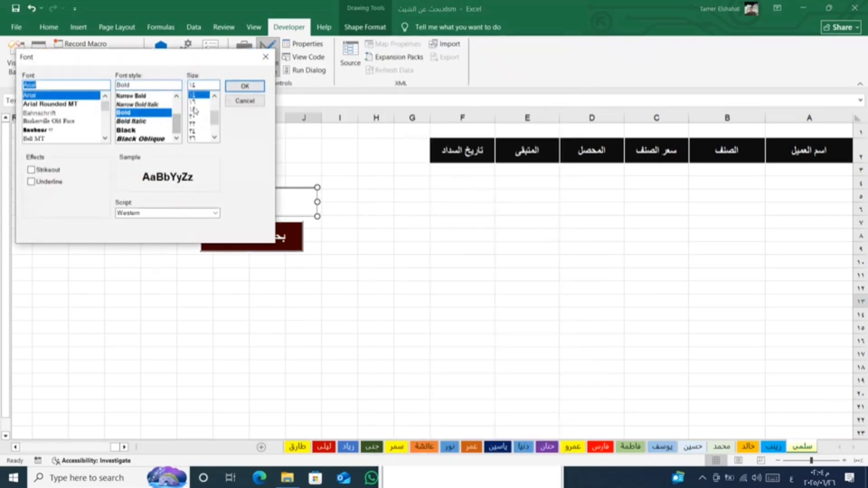
{"action": "left_click", "coordinate": [194, 109]}
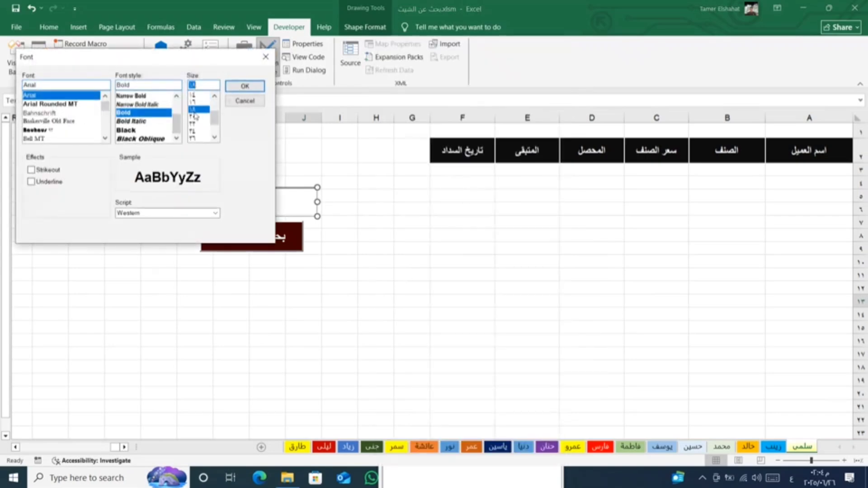
{"action": "left_click", "coordinate": [245, 87]}
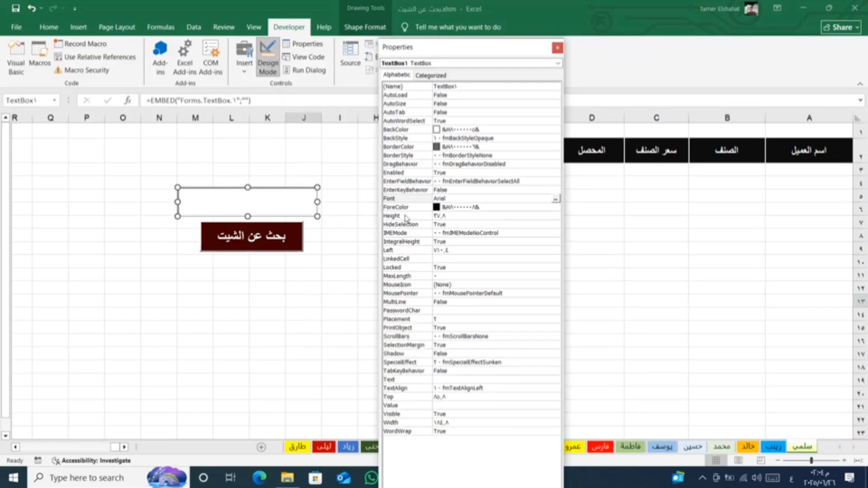
Set the text box's TextAlign to 2 - fmTextAlignCenter.
{"action": "left_click", "coordinate": [406, 388]}
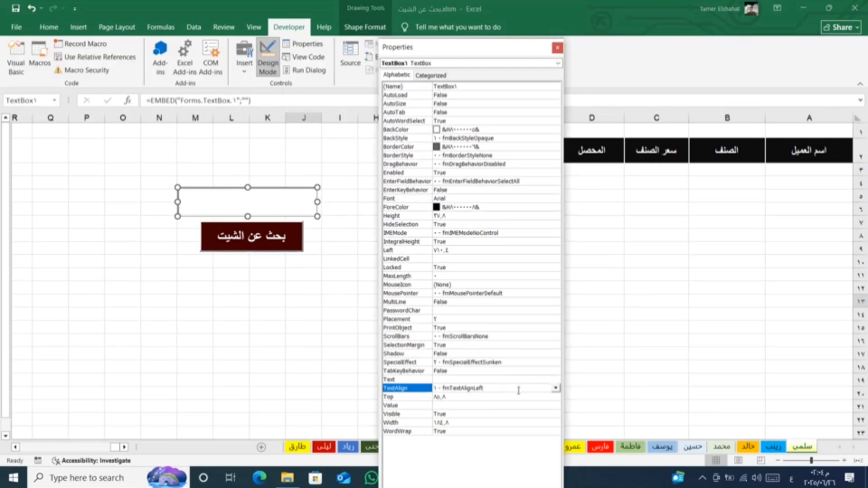
{"action": "left_click", "coordinate": [554, 388]}
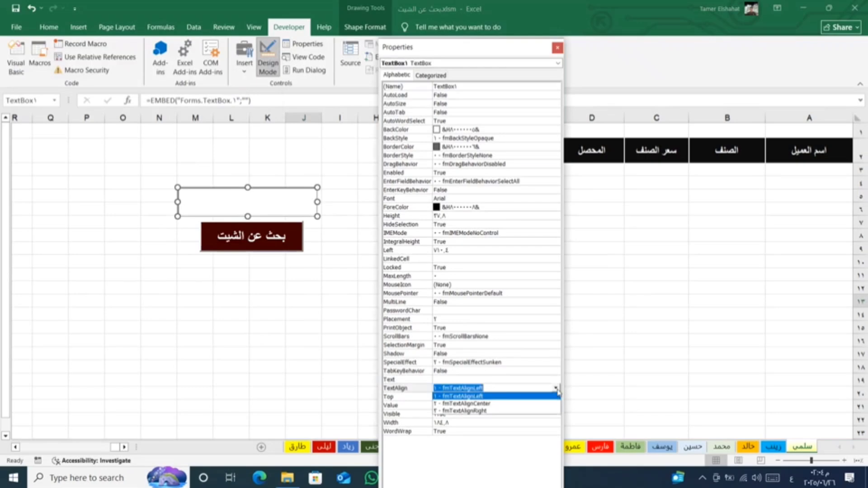
{"action": "left_click", "coordinate": [485, 404]}
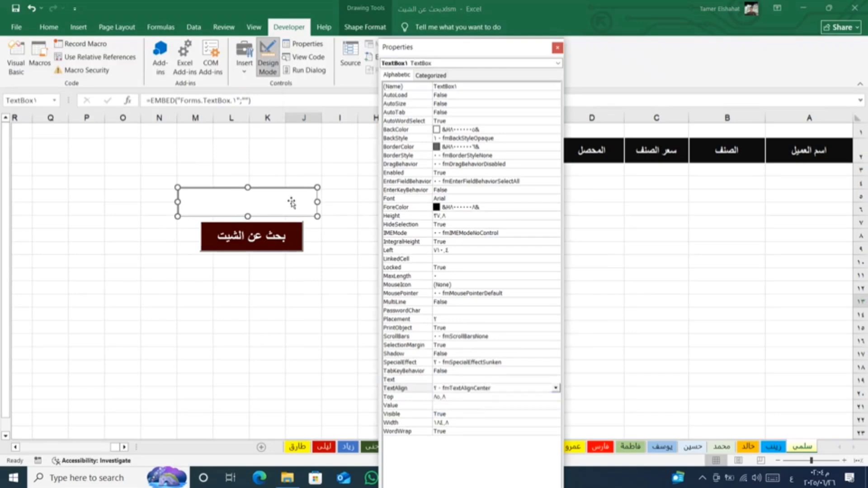
Give the text box a light yellow BackColor from the Palette.
{"action": "left_click", "coordinate": [416, 130]}
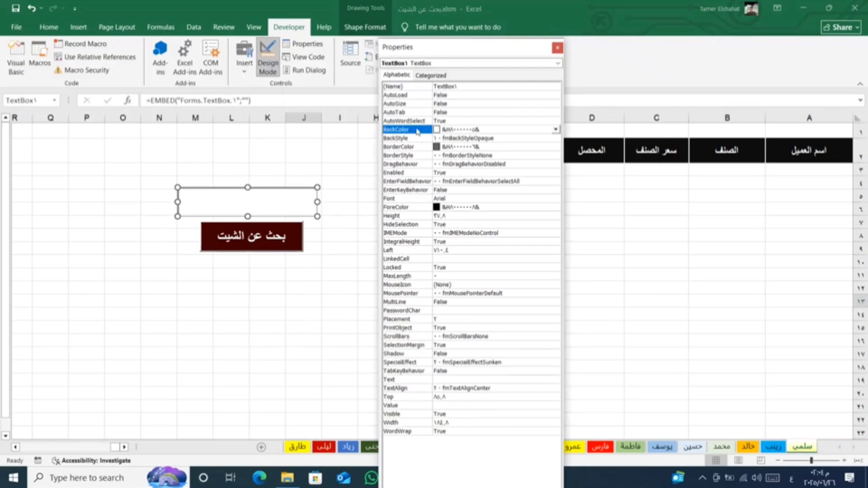
{"action": "left_click", "coordinate": [556, 130]}
{"action": "left_click", "coordinate": [469, 141]}
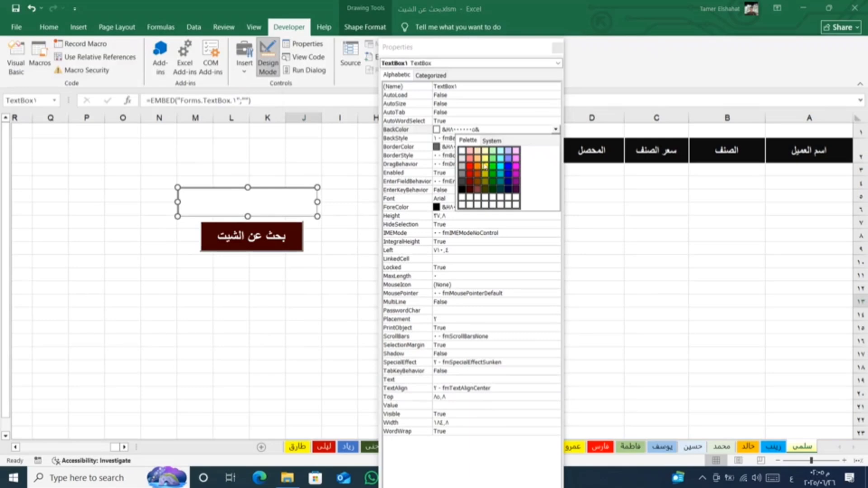
{"action": "left_click", "coordinate": [484, 150]}
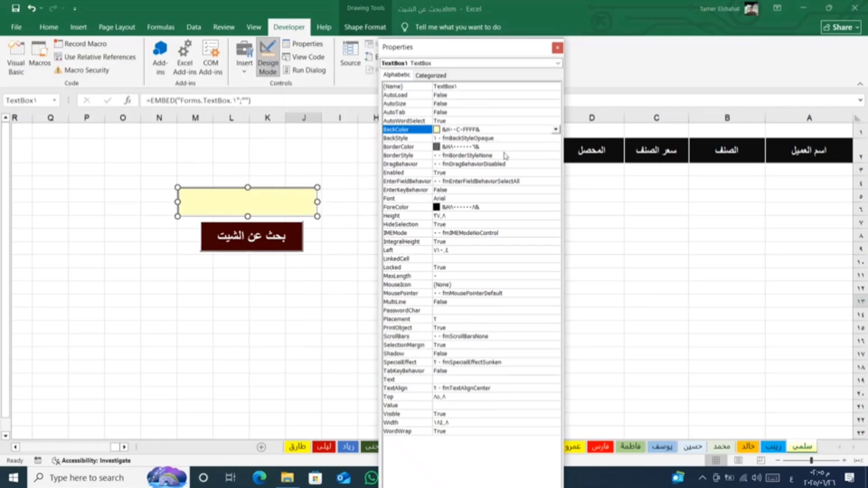
Set the search box's BorderColor to black from the Palette.
{"action": "left_click", "coordinate": [529, 146]}
{"action": "left_click", "coordinate": [555, 146]}
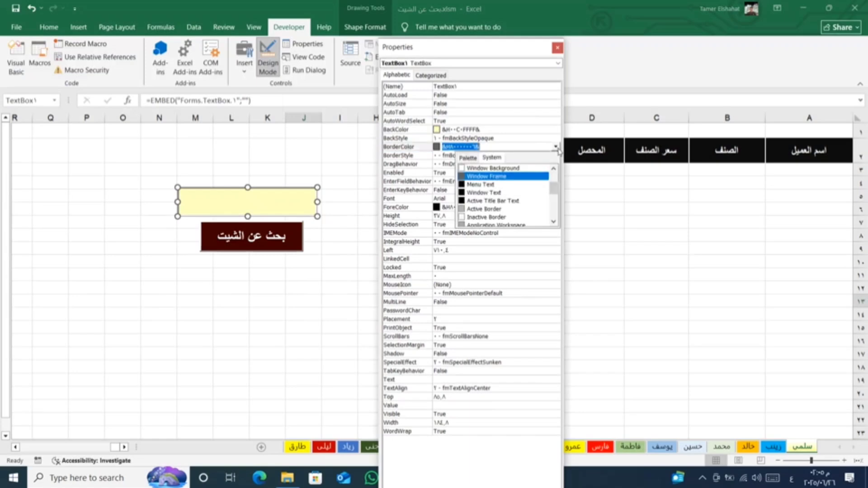
{"action": "left_click", "coordinate": [469, 158]}
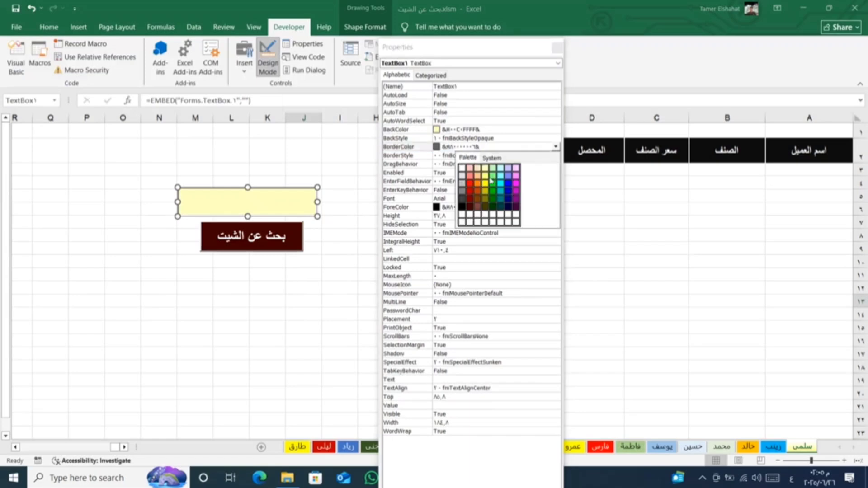
{"action": "left_click", "coordinate": [461, 207]}
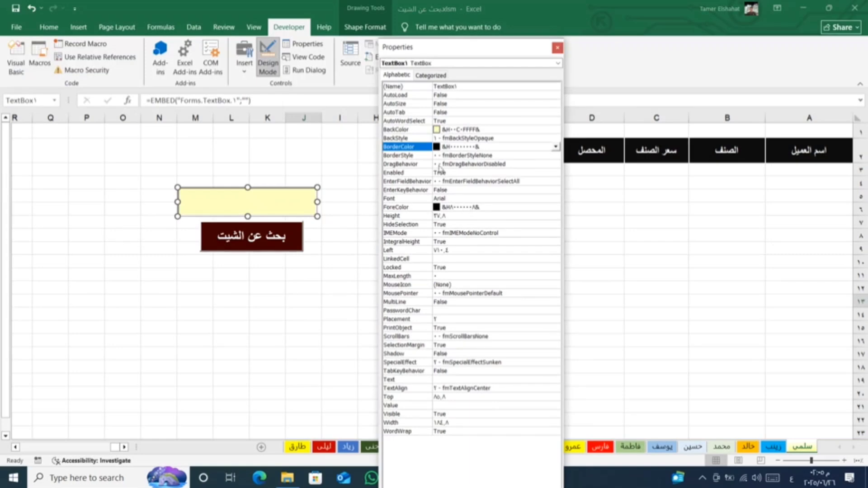
Set BorderStyle to fmBorderStyleSingle and close the Properties window.
{"action": "left_click", "coordinate": [392, 156]}
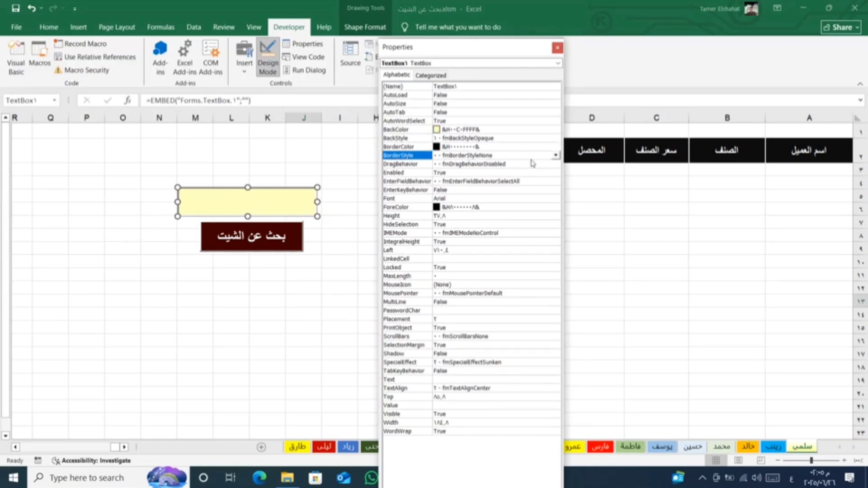
{"action": "left_click", "coordinate": [555, 155]}
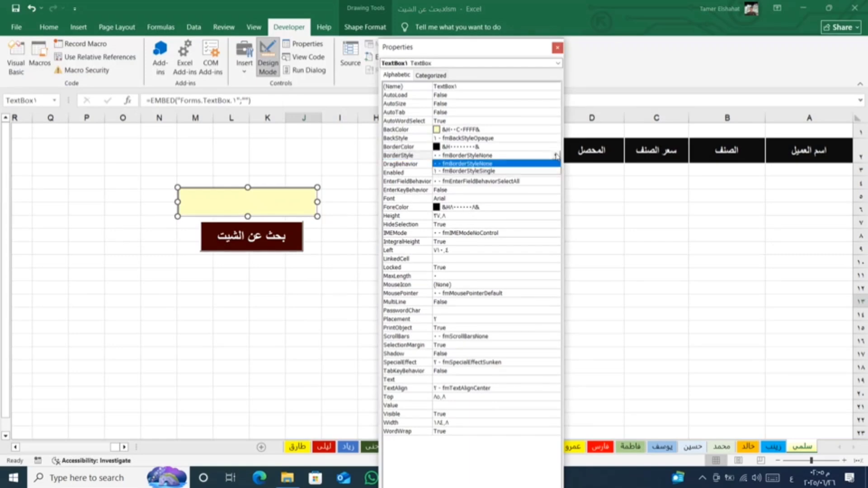
{"action": "left_click", "coordinate": [454, 171]}
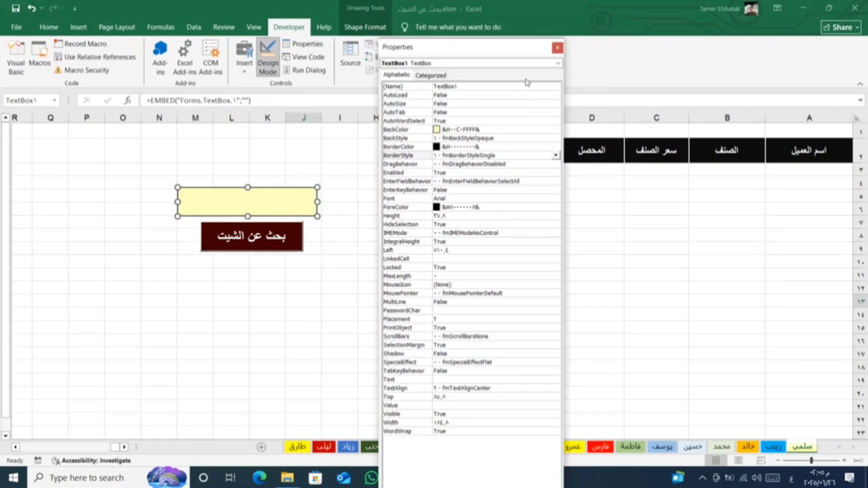
{"action": "left_click", "coordinate": [557, 48]}
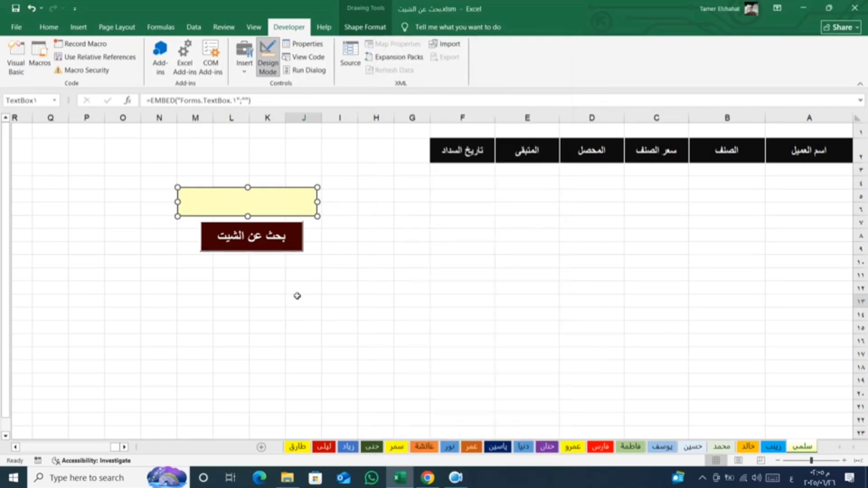
Check the light yellow search box and maroon 'بحث عن الشيت' button by selecting each in turn.
{"action": "left_click", "coordinate": [297, 296]}
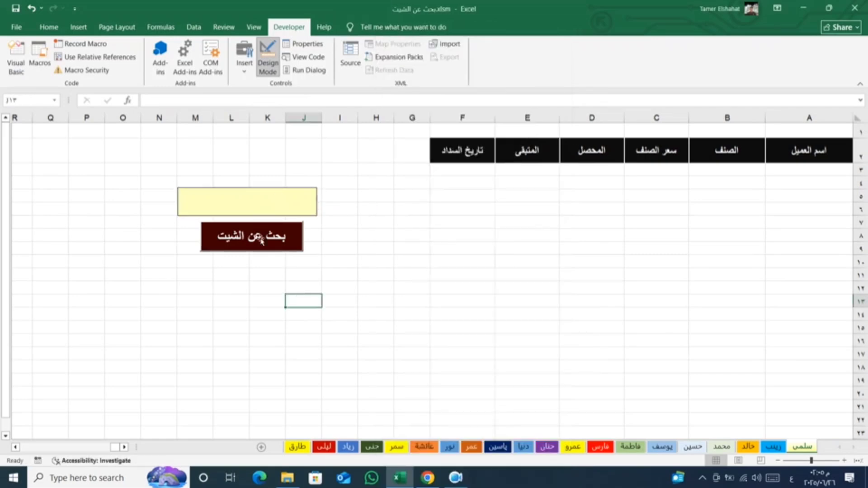
{"action": "left_click", "coordinate": [274, 203]}
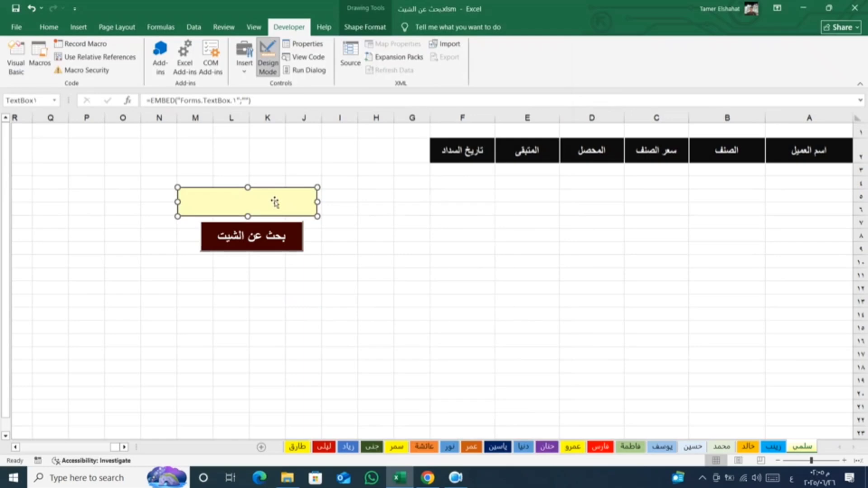
{"action": "left_click", "coordinate": [263, 233]}
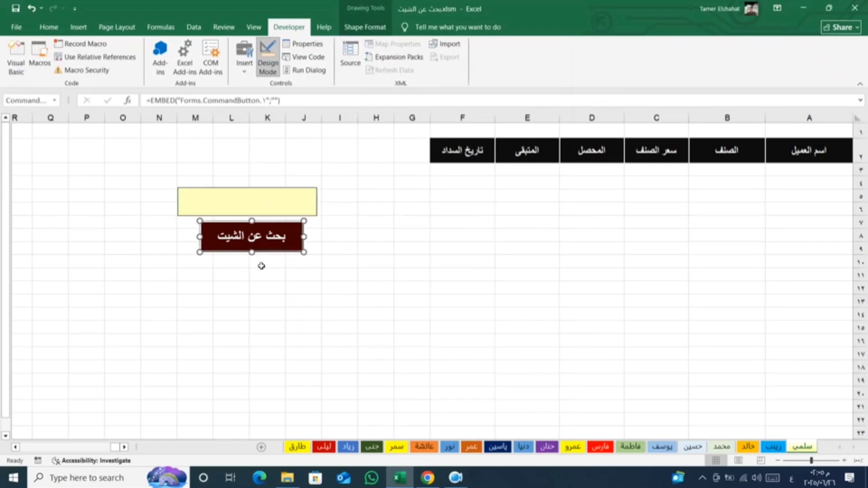
{"action": "left_click", "coordinate": [276, 201]}
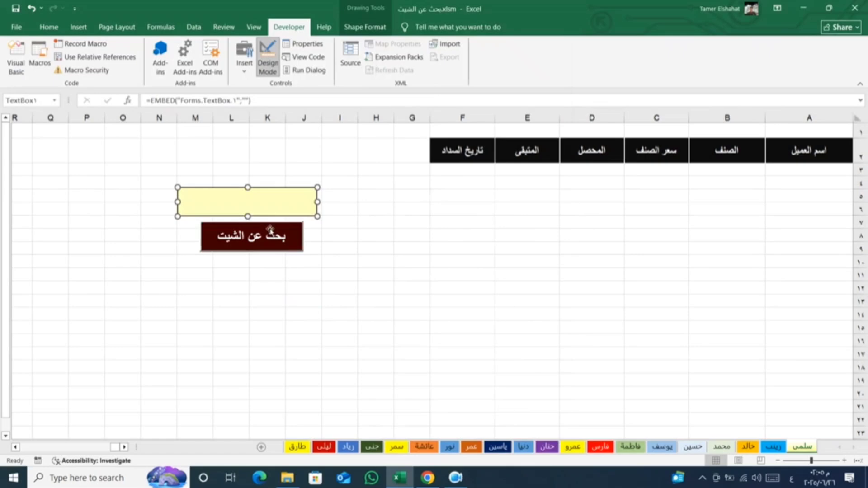
{"action": "left_click", "coordinate": [269, 228]}
{"action": "left_click", "coordinate": [266, 203]}
{"action": "left_click", "coordinate": [266, 237]}
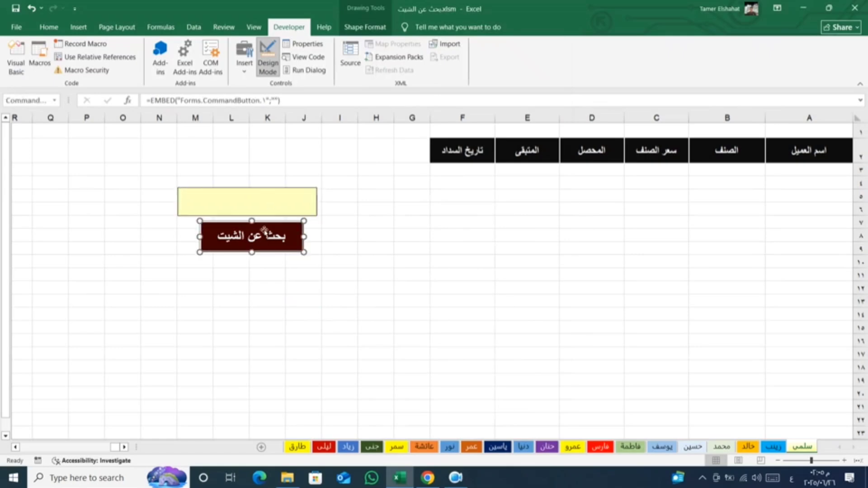
{"action": "left_click", "coordinate": [259, 201]}
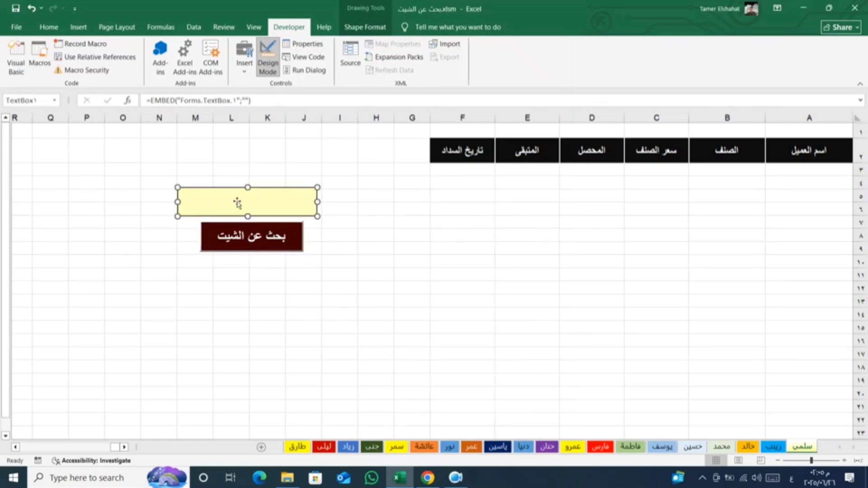
{"action": "left_click", "coordinate": [243, 238]}
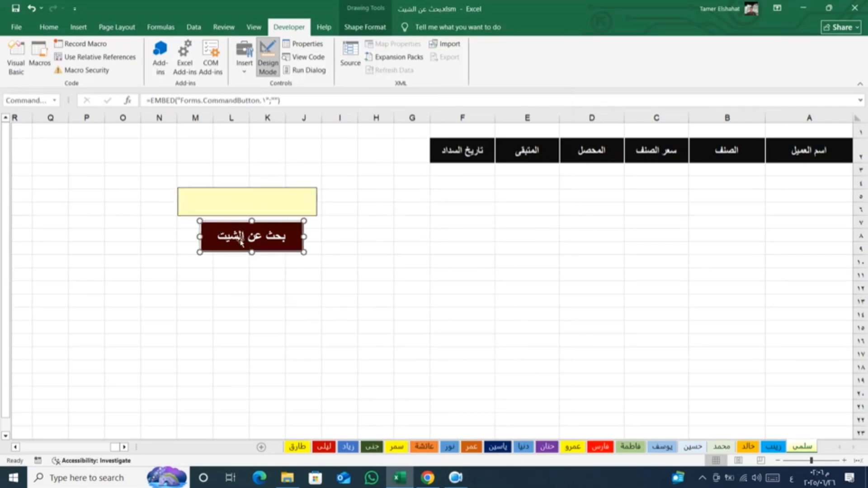
{"action": "left_click", "coordinate": [245, 207]}
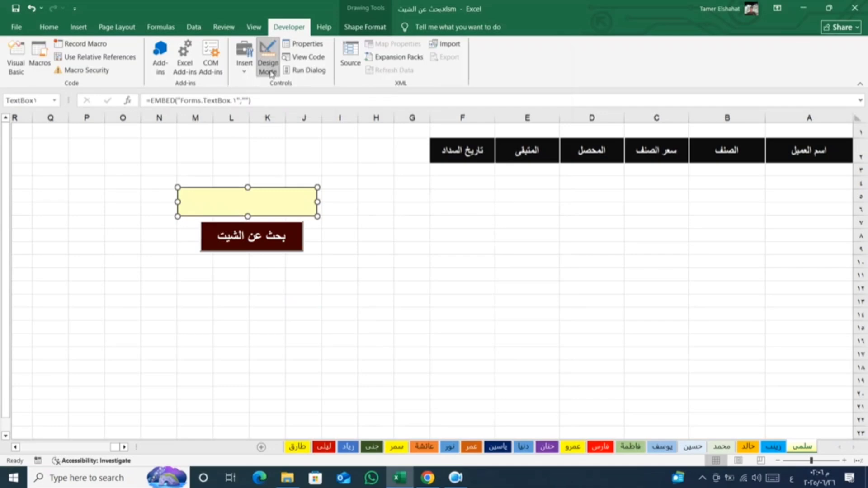
Leave Design Mode, type test text 'بلالب' in the search box, erase it, and press the search button.
{"action": "left_click", "coordinate": [269, 60]}
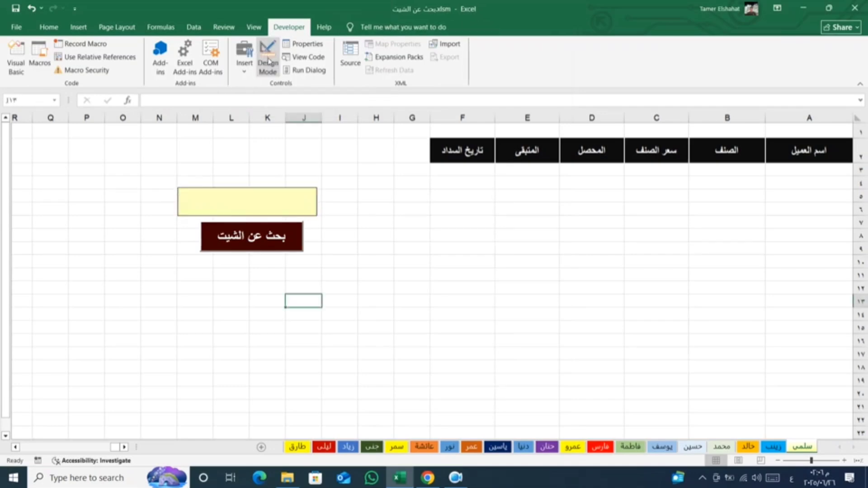
{"action": "left_click", "coordinate": [261, 204]}
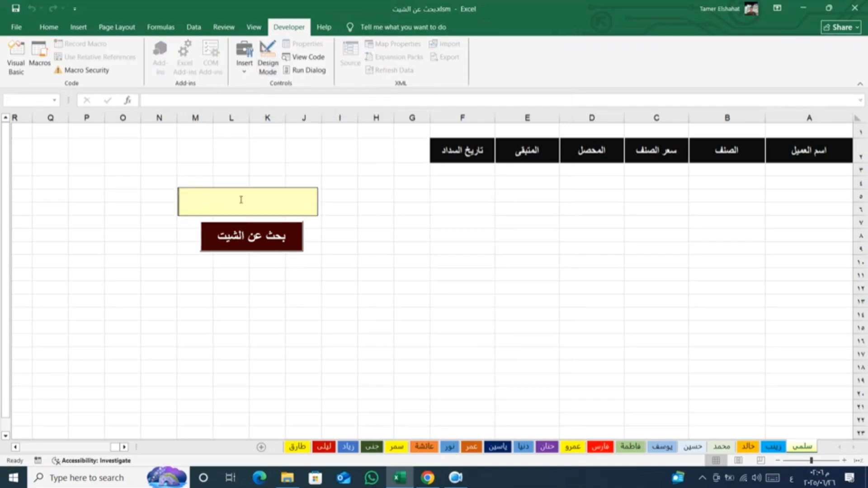
{"action": "type", "text": "بلا"}
{"action": "type", "text": "لب"}
{"action": "key", "text": "BackSpace"}
{"action": "key", "text": "BackSpace"}
{"action": "key", "text": "BackSpace"}
{"action": "left_click", "coordinate": [253, 245]}
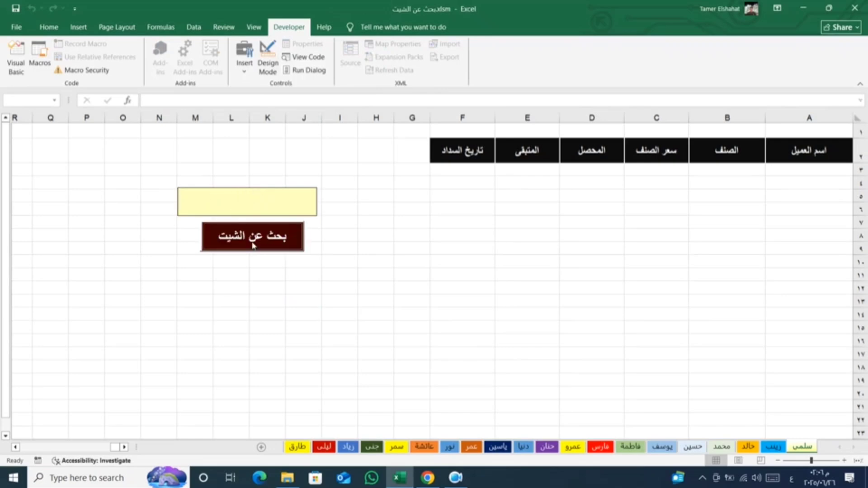
Click a worksheet cell, then turn Design Mode back on and select the search box.
{"action": "left_click", "coordinate": [270, 273]}
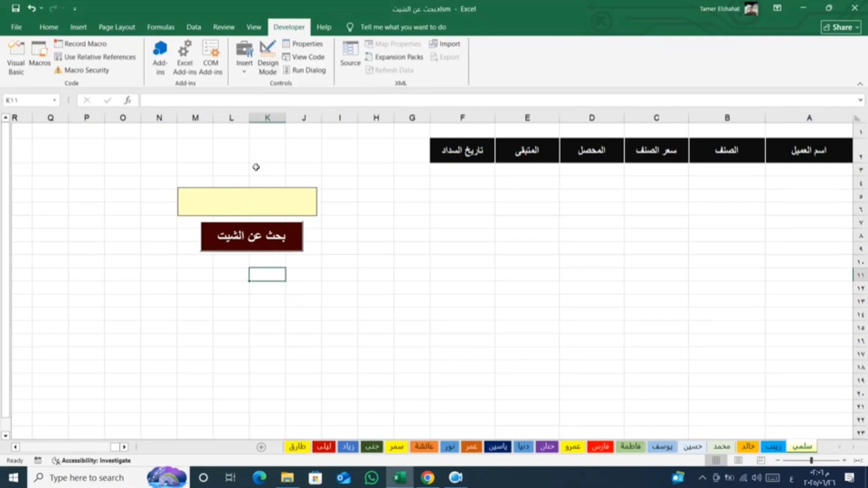
{"action": "left_click", "coordinate": [267, 59]}
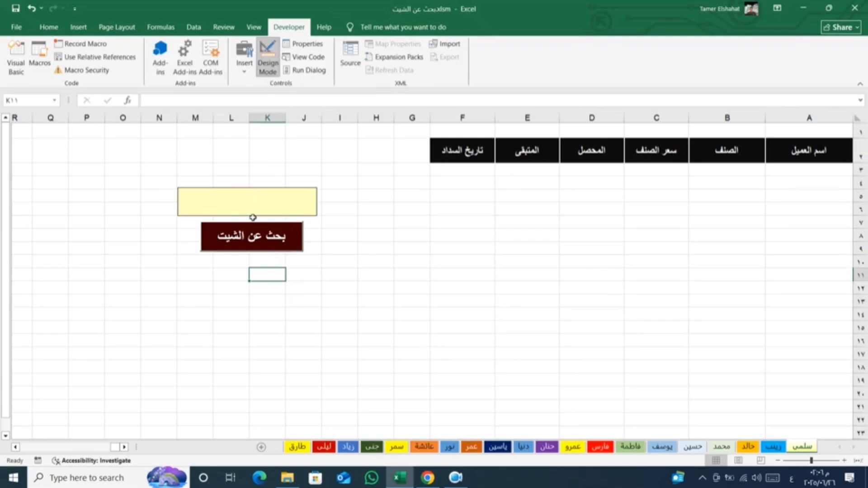
{"action": "left_click", "coordinate": [253, 234]}
Confirm the search box's name, then open the button's CommandButton1_Click code and add blank lines.
{"action": "left_click", "coordinate": [260, 207]}
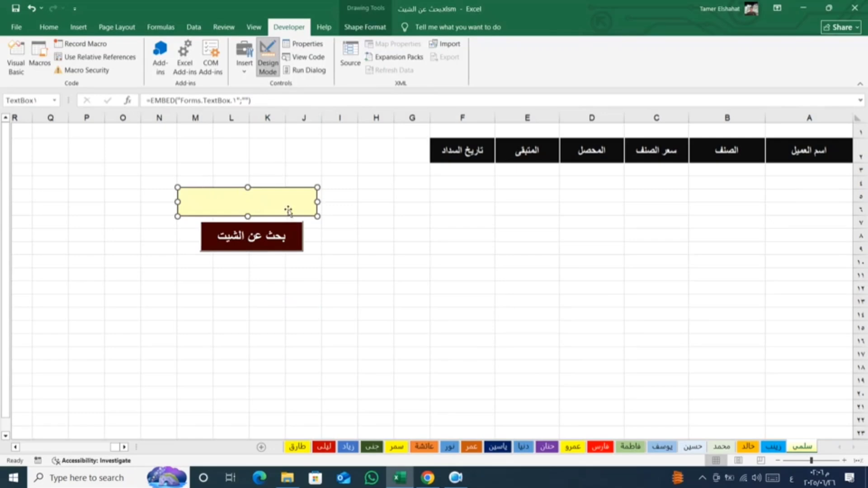
{"action": "left_click", "coordinate": [22, 101]}
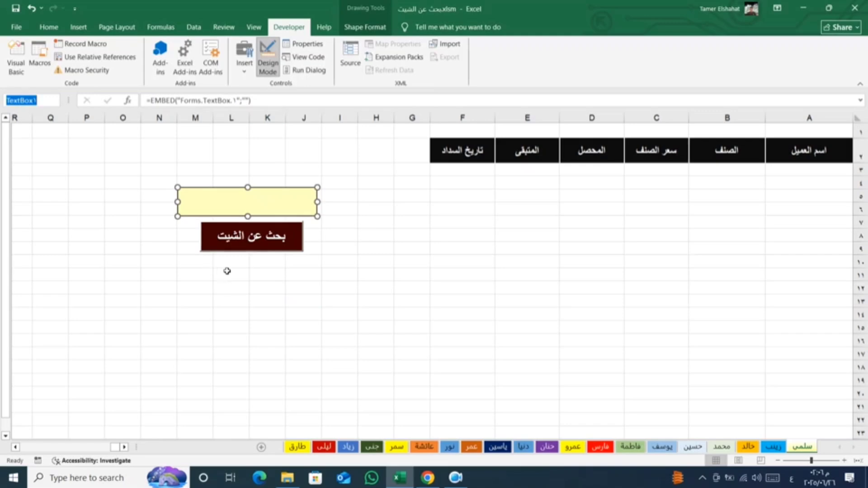
{"action": "left_click", "coordinate": [246, 243]}
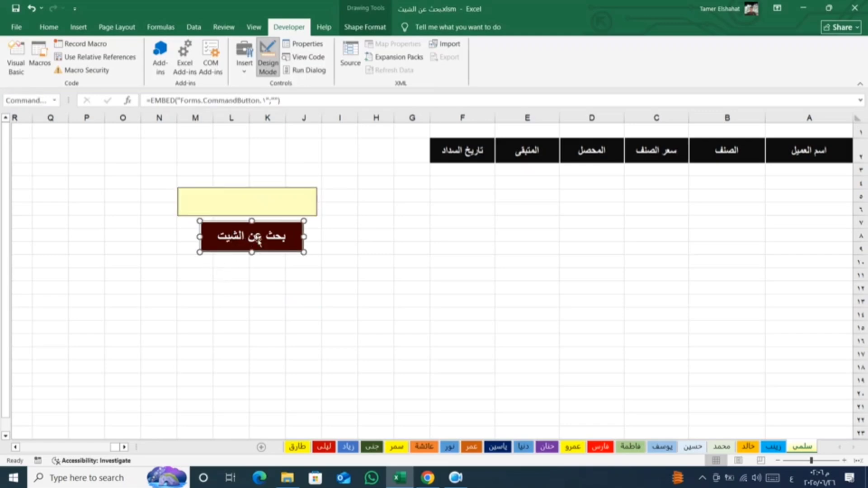
{"action": "double_click", "coordinate": [259, 239]}
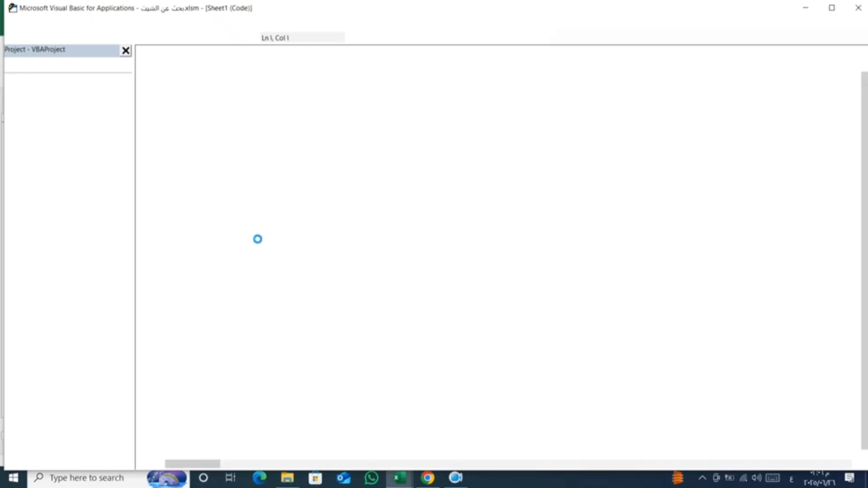
{"action": "key", "text": "Return"}
{"action": "key", "text": "Return"}
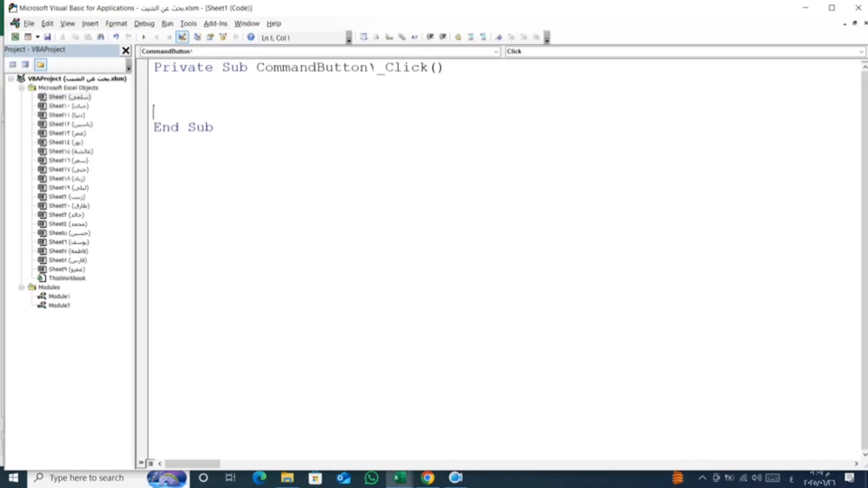
{"action": "key", "text": "Return"}
{"action": "key", "text": "Return"}
Declare Dim ss As Worksheet and Dim xx As String in CommandButton1_Click, leaving a blank line below.
{"action": "left_click", "coordinate": [153, 112]}
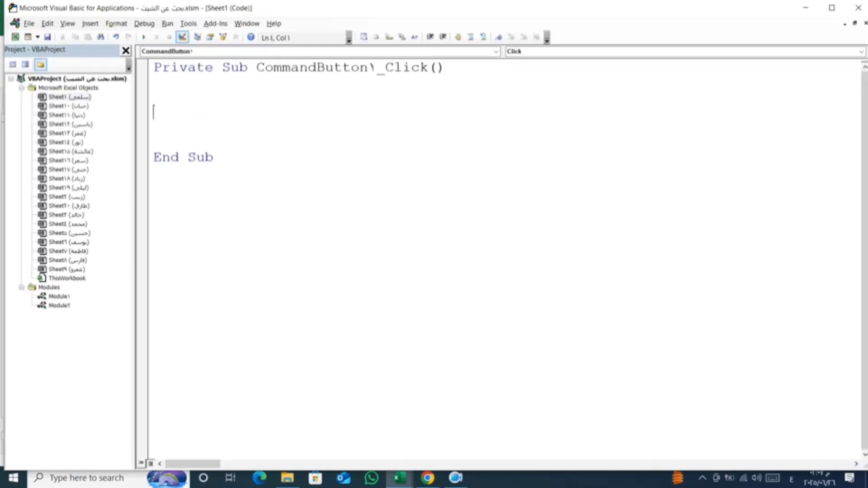
{"action": "left_click", "coordinate": [154, 97]}
{"action": "type", "text": "ra"}
{"action": "key", "text": "BackSpace"}
{"action": "key", "text": "BackSpace"}
{"action": "type", "text": "dim "}
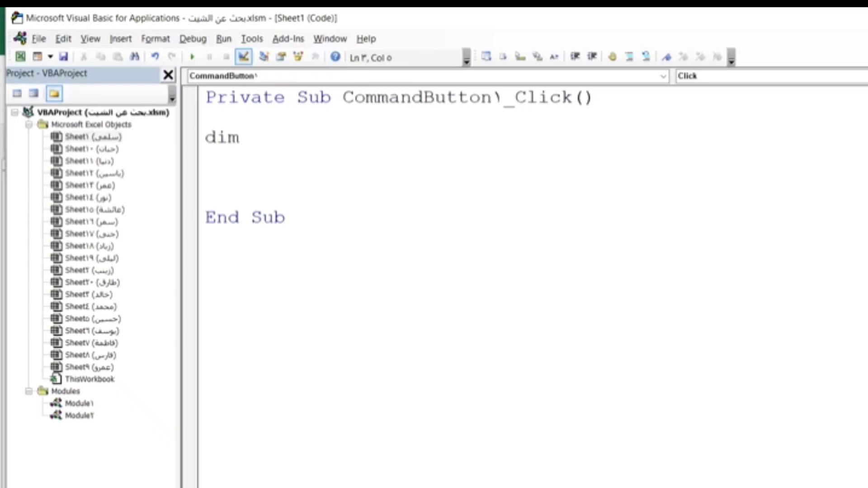
{"action": "type", "text": "ss"}
{"action": "type", "text": " as "}
{"action": "type", "text": "wor"}
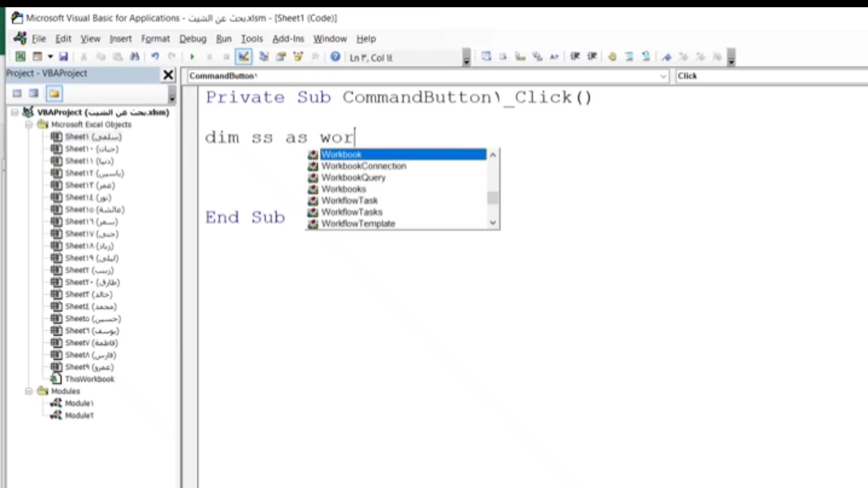
{"action": "type", "text": "k"}
{"action": "type", "text": "s"}
{"action": "key", "text": "Tab"}
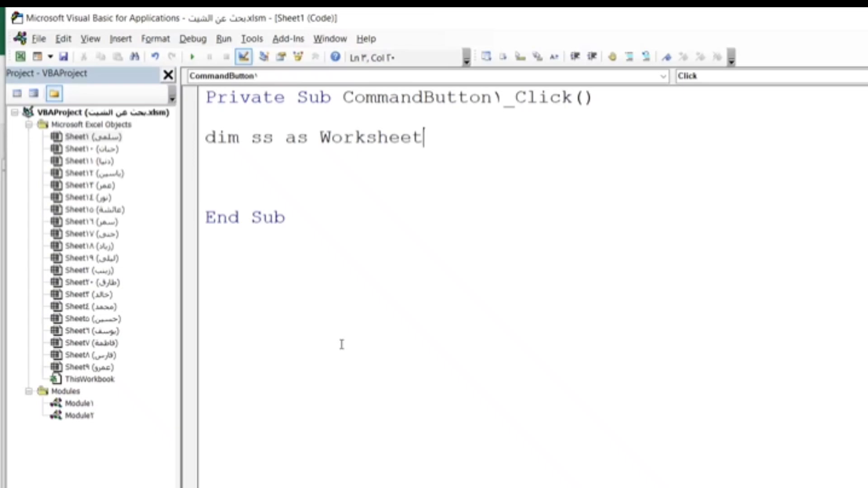
{"action": "key", "text": "Return"}
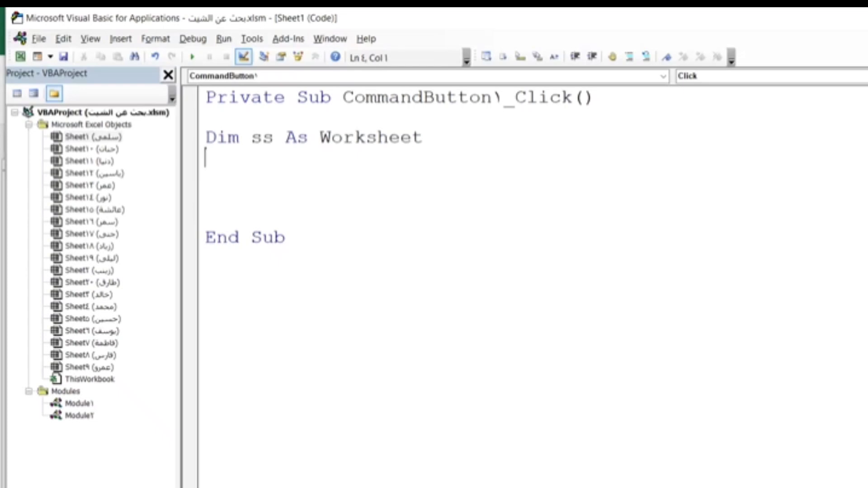
{"action": "type", "text": "dim "}
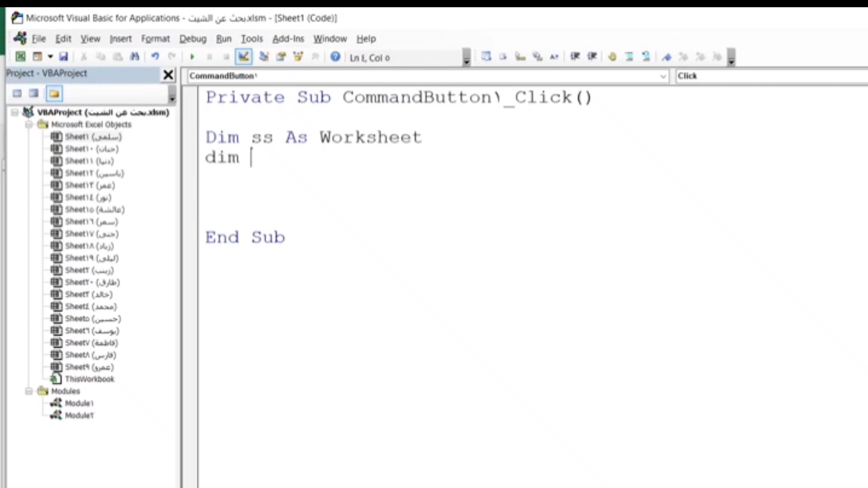
{"action": "type", "text": "xx a"}
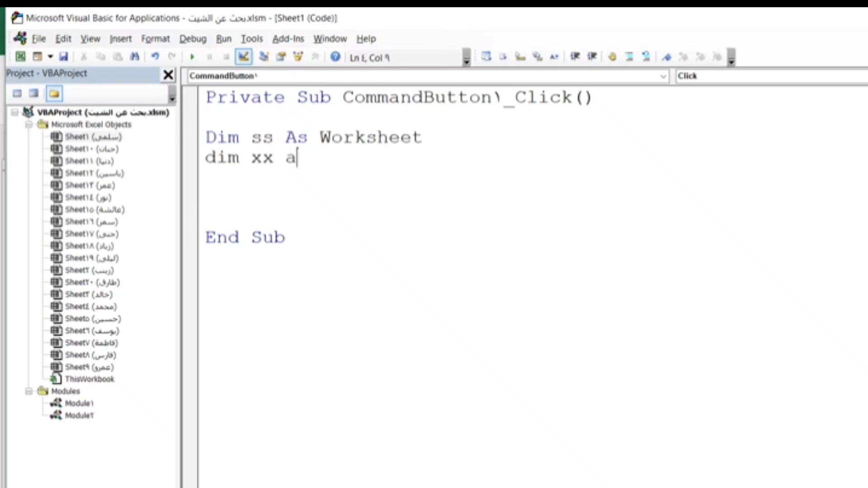
{"action": "type", "text": "s "}
{"action": "type", "text": "st"}
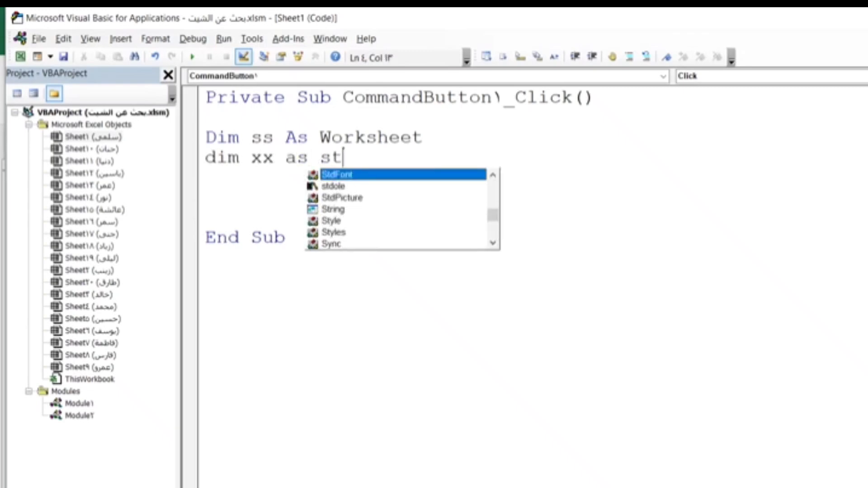
{"action": "type", "text": "r"}
{"action": "key", "text": "Return"}
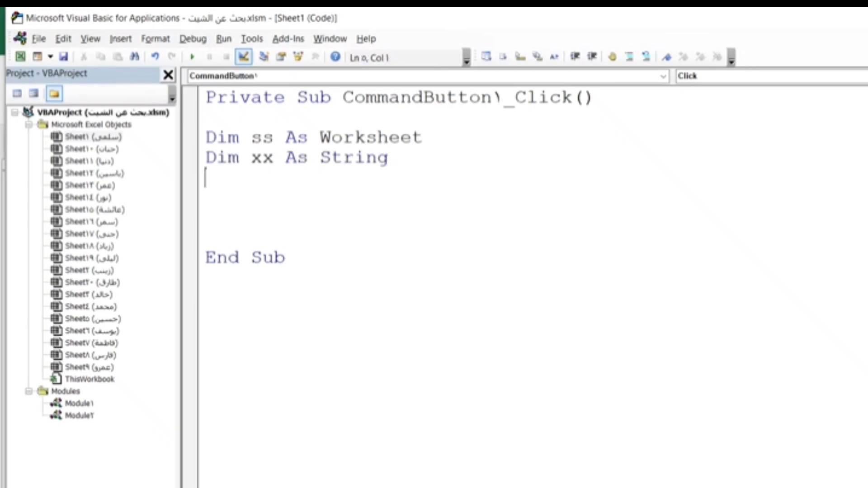
{"action": "key", "text": "Return"}
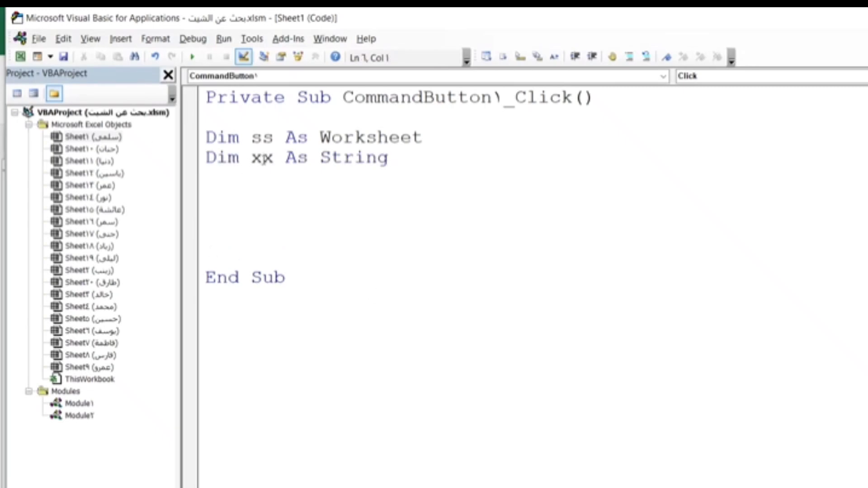
{"action": "double_click", "coordinate": [361, 157]}
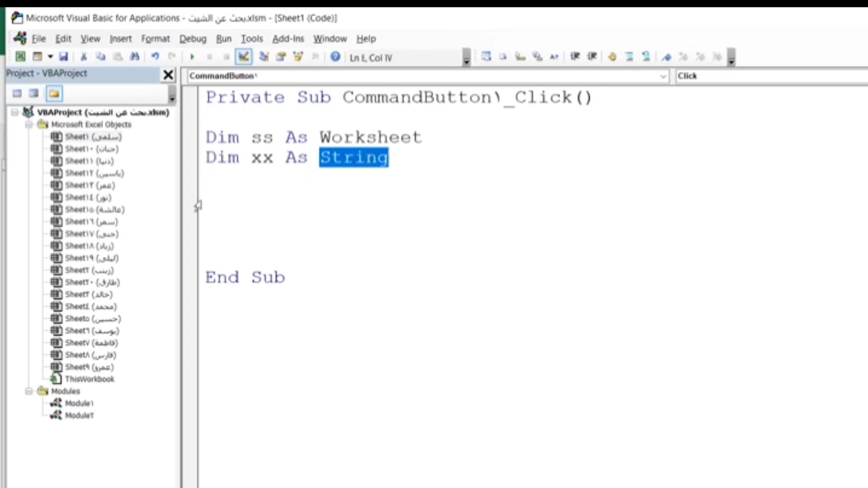
{"action": "left_click", "coordinate": [212, 194]}
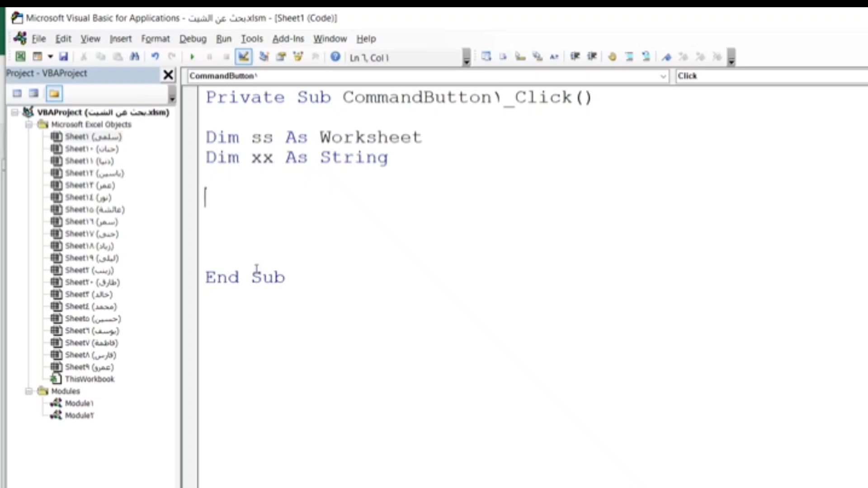
Write xx = LCase(Trim(Me.TextBox1.Value)) on the blank line, then add new lines below it.
{"action": "type", "text": "xx"}
{"action": "type", "text": "="}
{"action": "type", "text": "l"}
{"action": "key", "text": "Tab"}
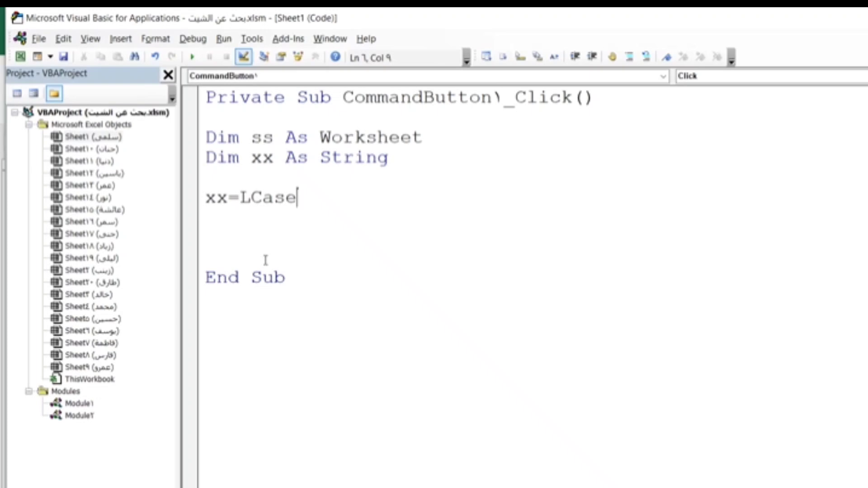
{"action": "type", "text": "("}
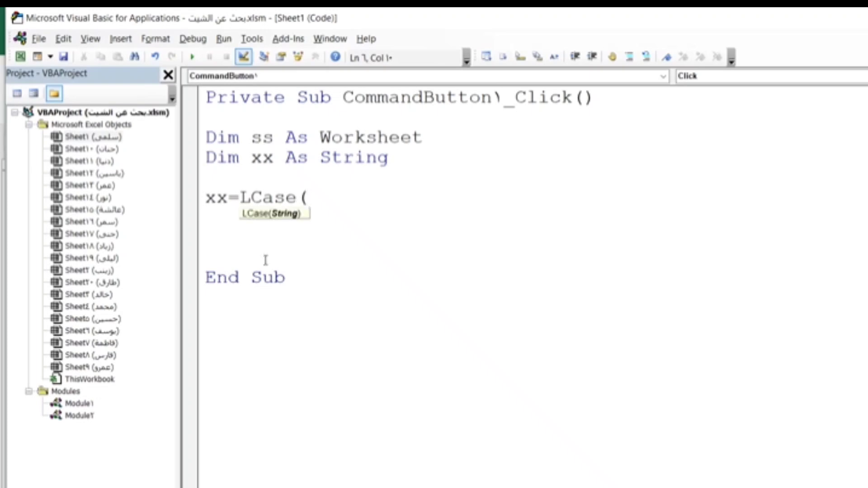
{"action": "key", "text": "ctrl+space"}
{"action": "type", "text": "tr"}
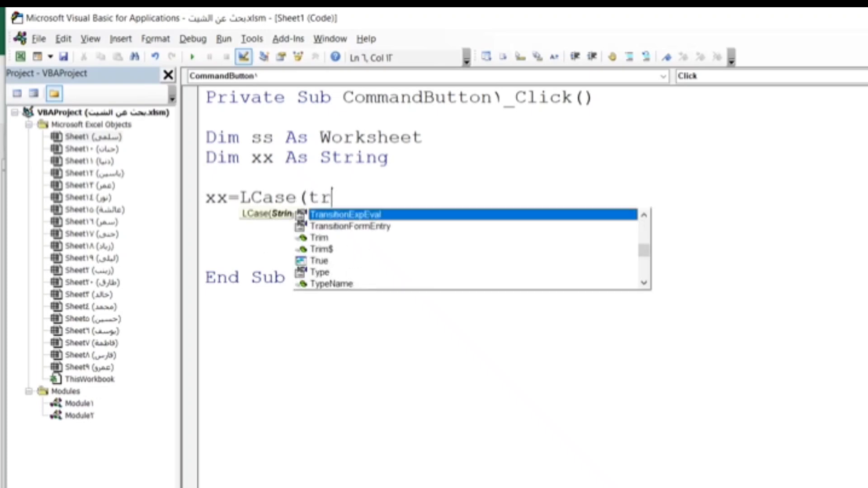
{"action": "key", "text": "Down"}
{"action": "key", "text": "Down"}
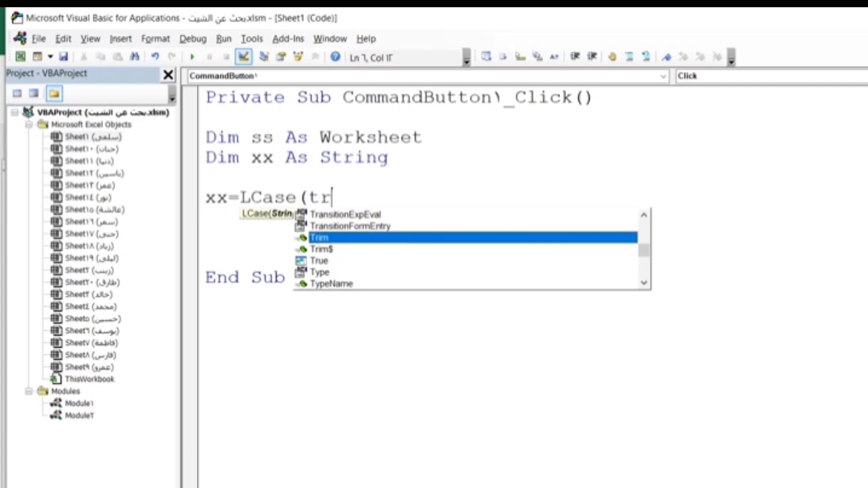
{"action": "key", "text": "Tab"}
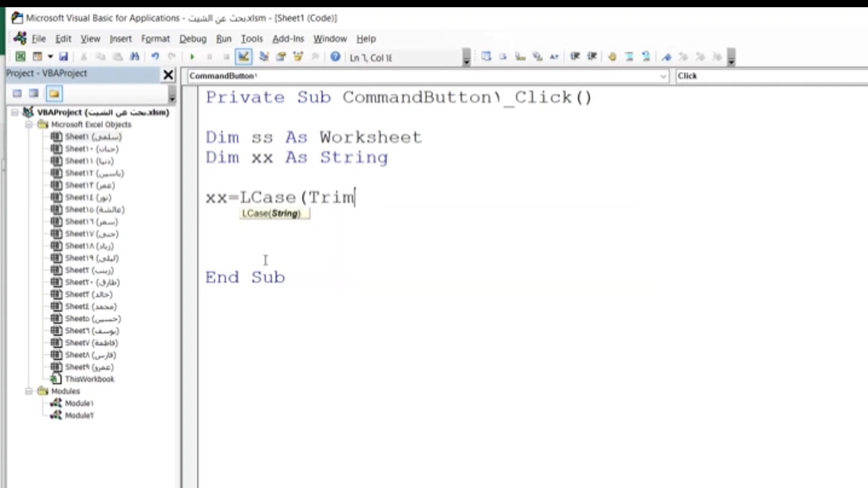
{"action": "type", "text": "("}
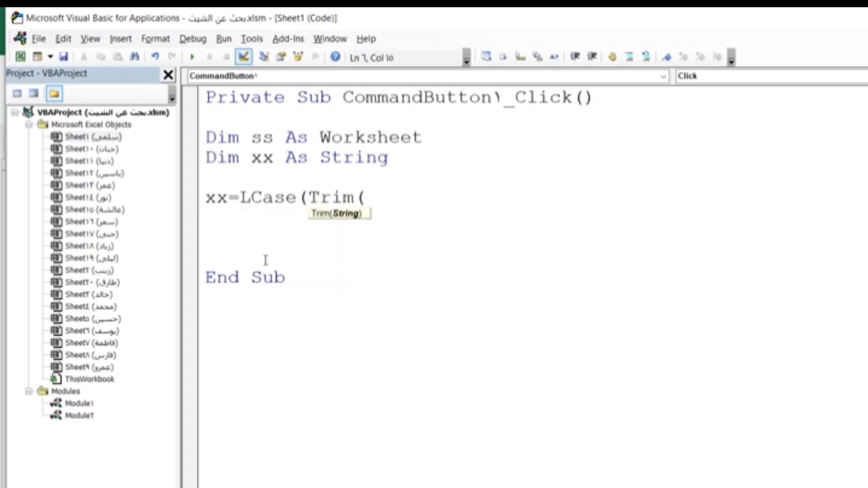
{"action": "type", "text": "me."}
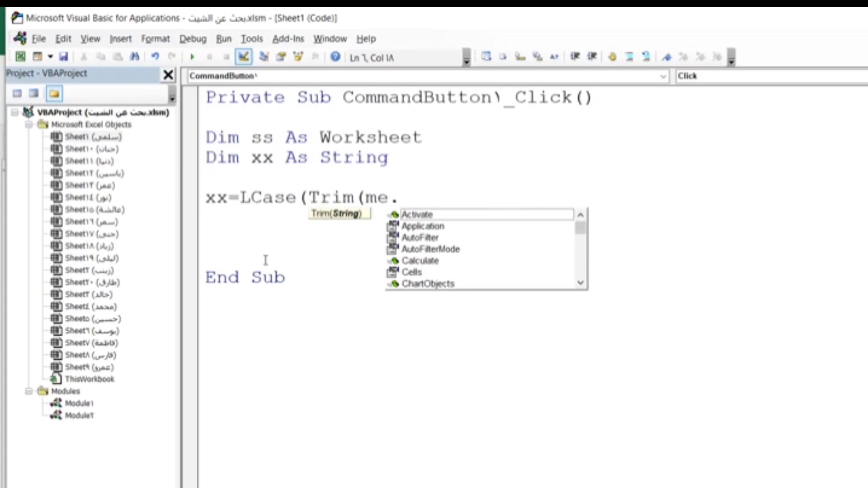
{"action": "type", "text": "Text"}
{"action": "key", "text": "Down"}
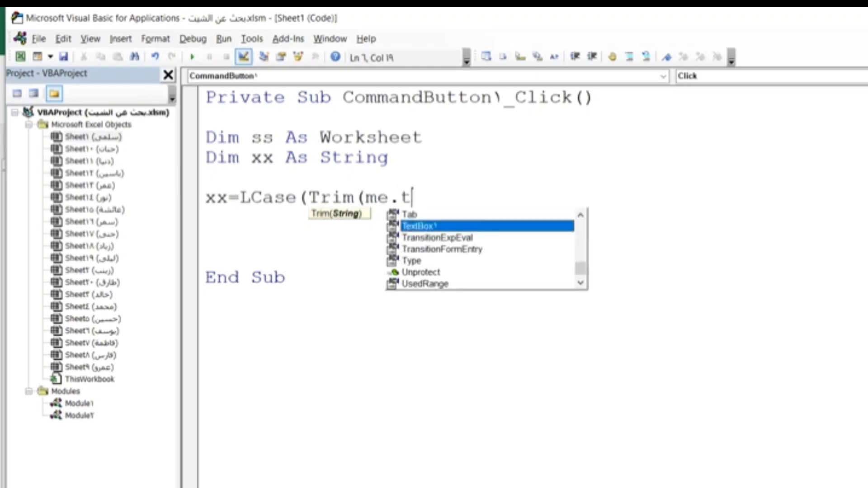
{"action": "key", "text": "Tab"}
{"action": "type", "text": "."}
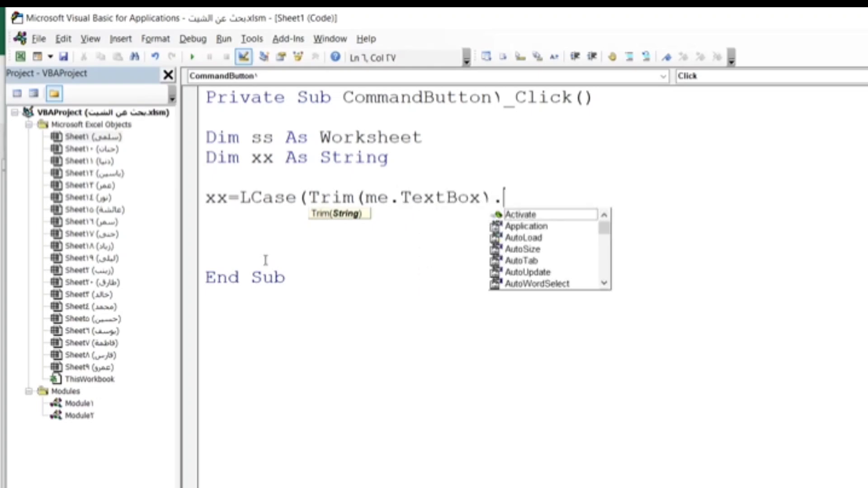
{"action": "type", "text": "v"}
{"action": "key", "text": "Tab"}
{"action": "type", "text": ")"}
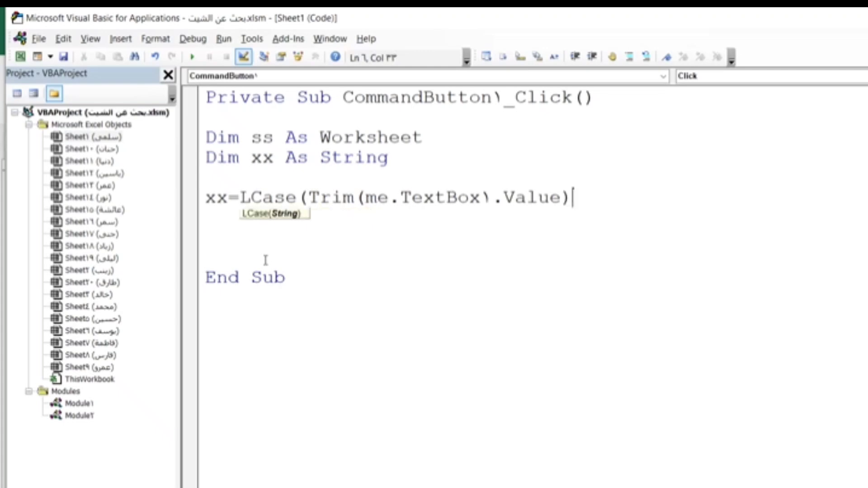
{"action": "type", "text": ")"}
{"action": "key", "text": "Return"}
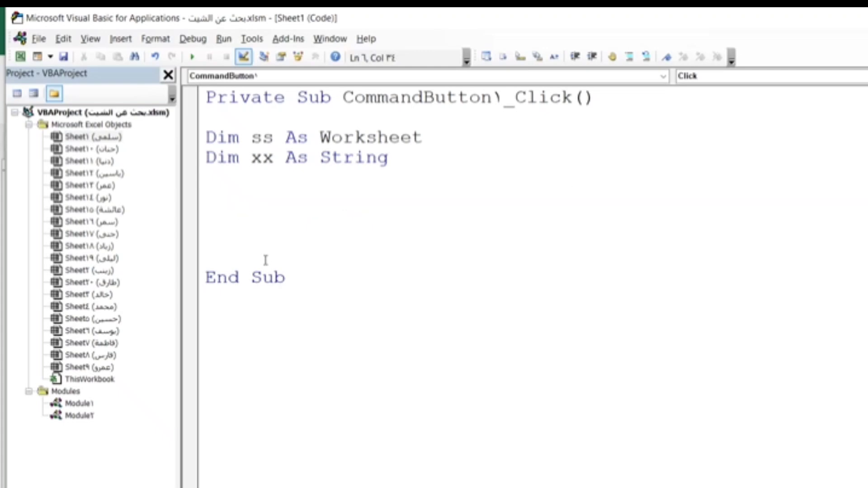
{"action": "key", "text": "Return"}
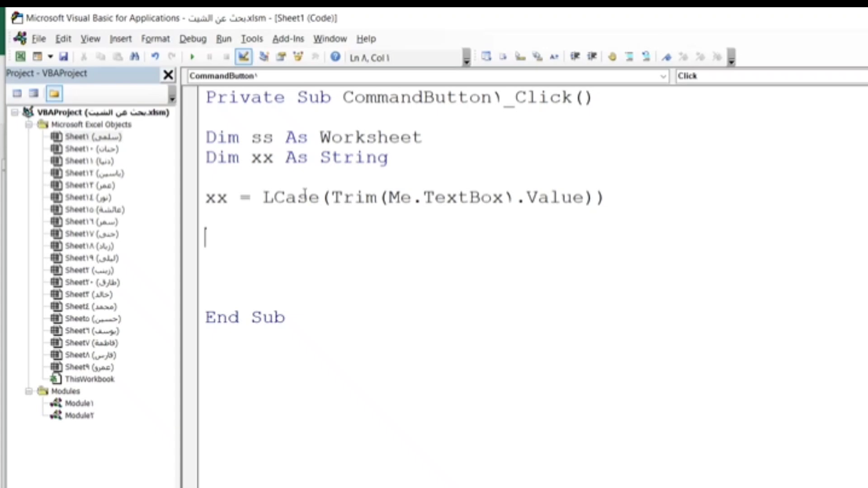
{"action": "left_click", "coordinate": [20, 57]}
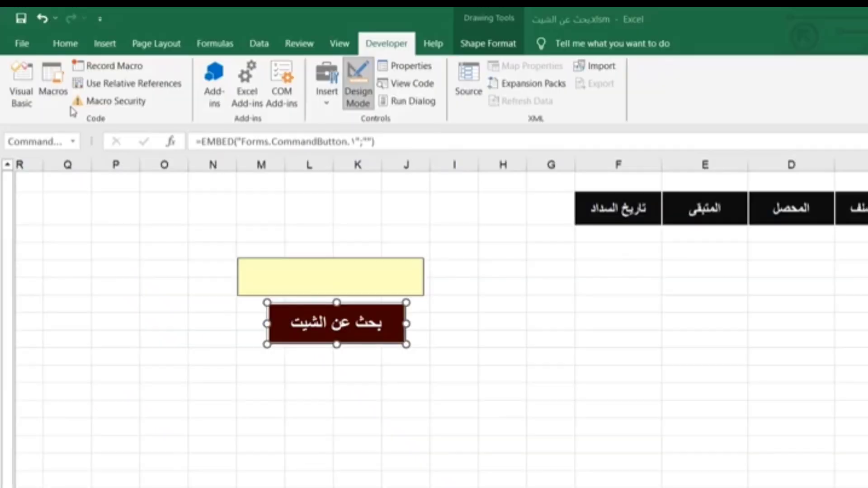
{"action": "left_click", "coordinate": [351, 283]}
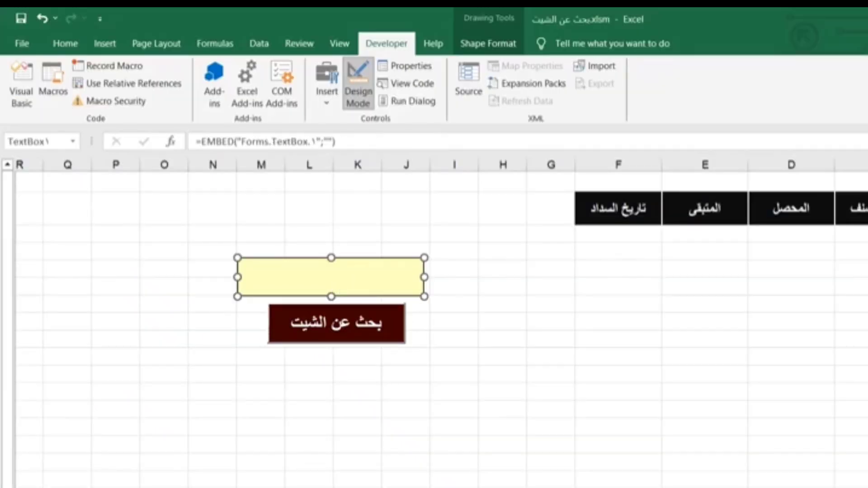
{"action": "key", "text": "alt+F11"}
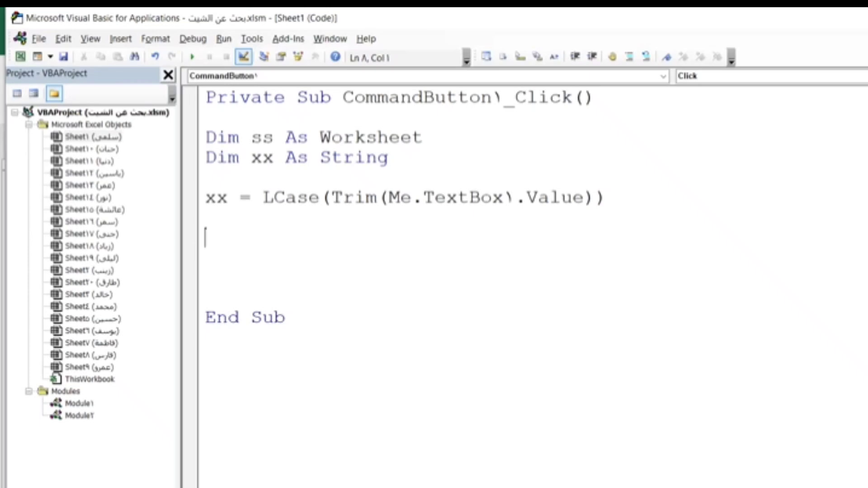
Add an If xx = "" Then check containing a MsgBox with the vbCritical style.
{"action": "left_click", "coordinate": [205, 217]}
{"action": "key", "text": "Tab"}
{"action": "type", "text": "if"}
{"action": "type", "text": " xx"}
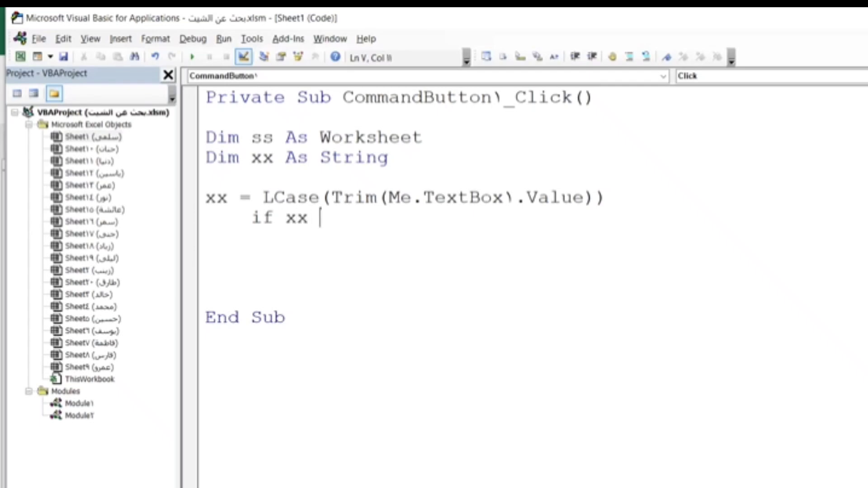
{"action": "type", "text": " = \"\""}
{"action": "type", "text": " then"}
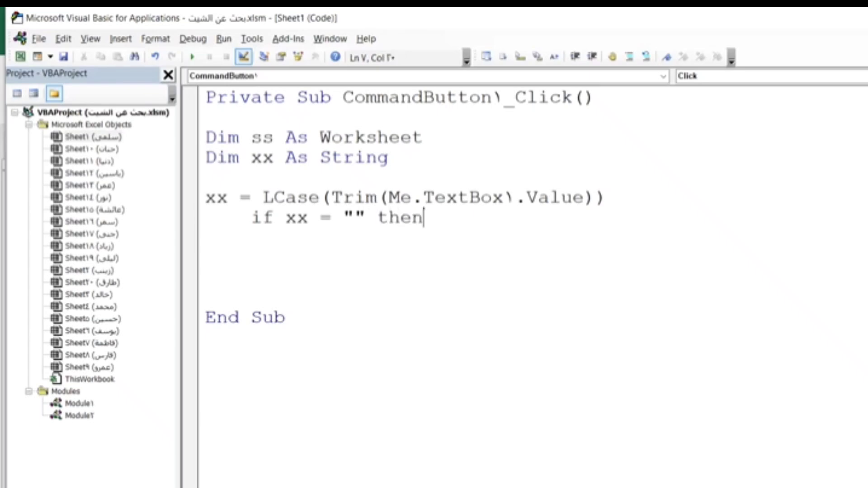
{"action": "key", "text": "Return"}
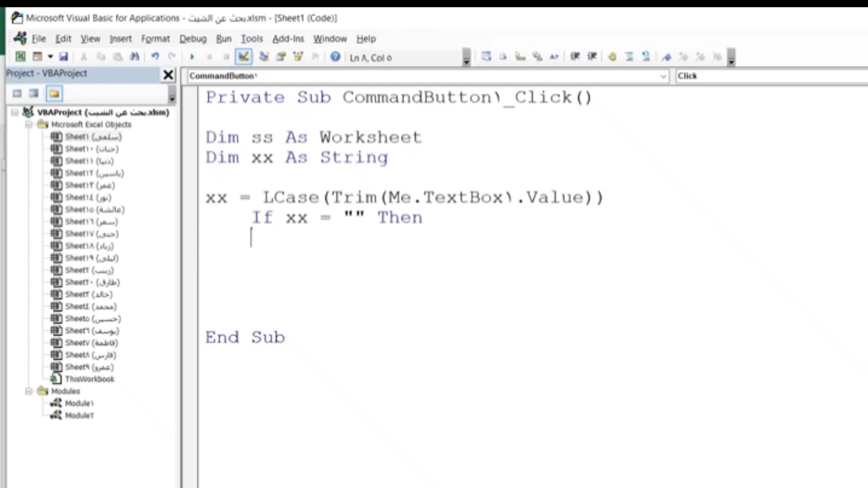
{"action": "type", "text": "m"}
{"action": "type", "text": "sgbox"}
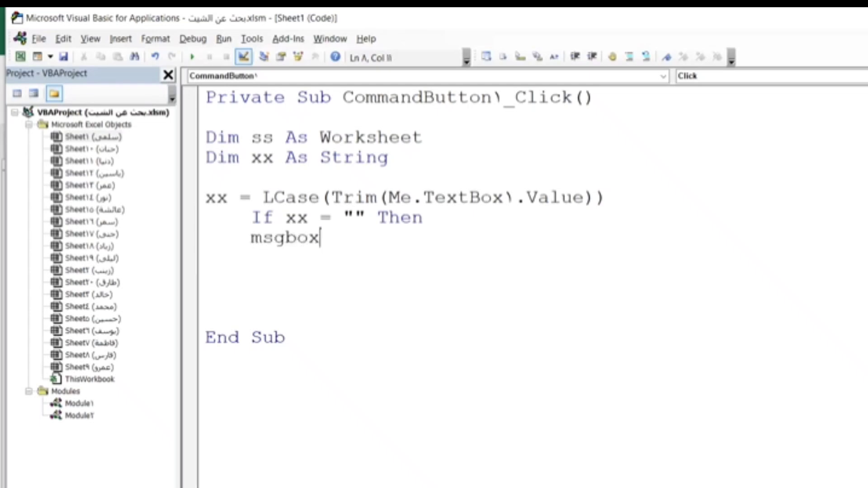
{"action": "type", "text": "\"\""}
{"action": "type", "text": ","}
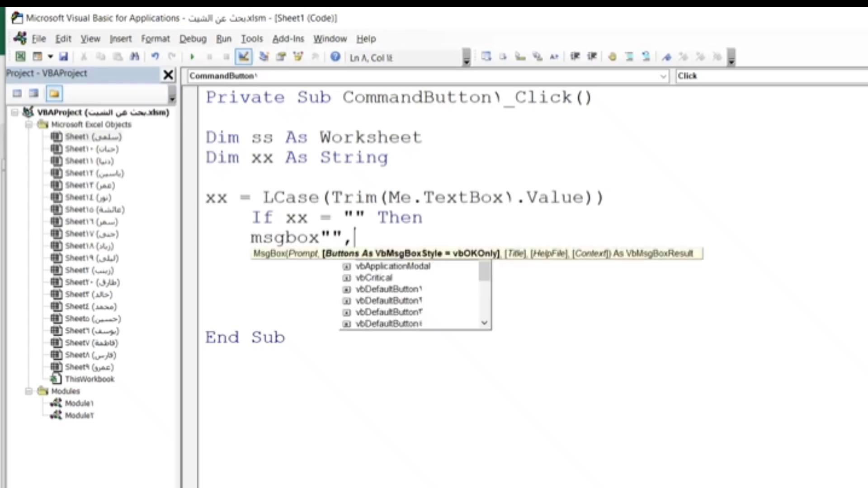
{"action": "left_click", "coordinate": [374, 278]}
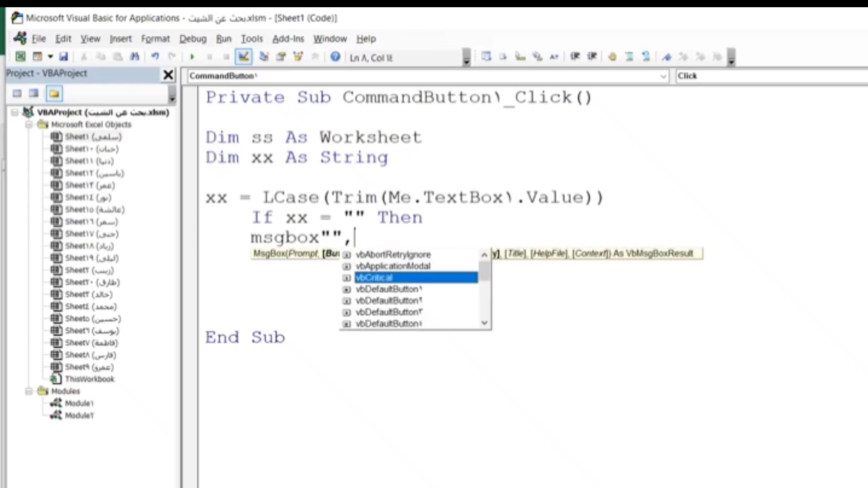
{"action": "key", "text": "Tab"}
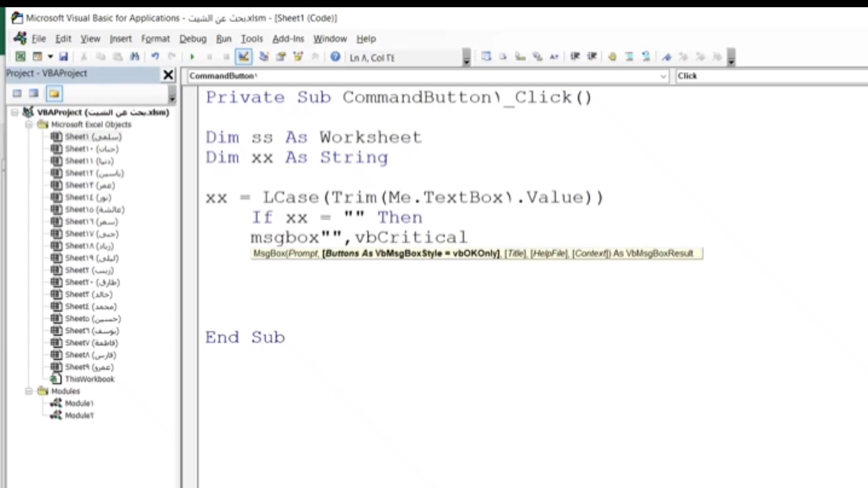
{"action": "key", "text": "Return"}
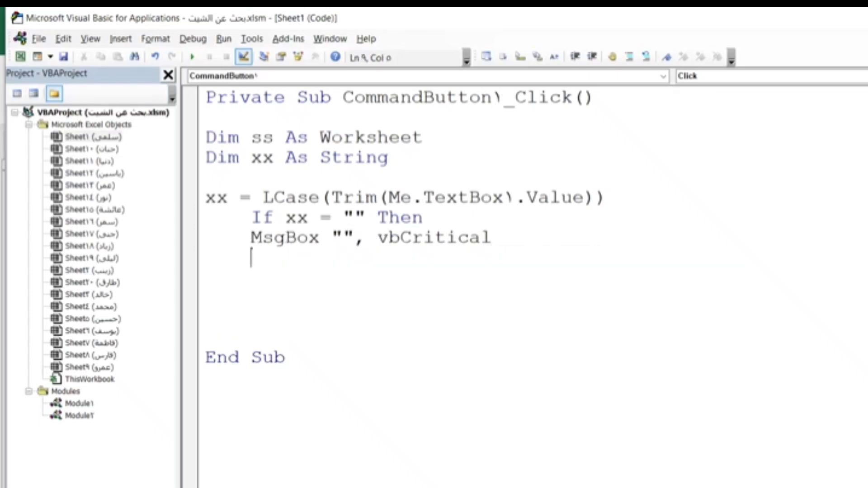
Fill the MsgBox with the prompt 'من فضلك أدخل أسم الشيت الذى تاريد الحث عنه' and return to the worksheet.
{"action": "left_click", "coordinate": [345, 236]}
{"action": "type", "text": "من ف"}
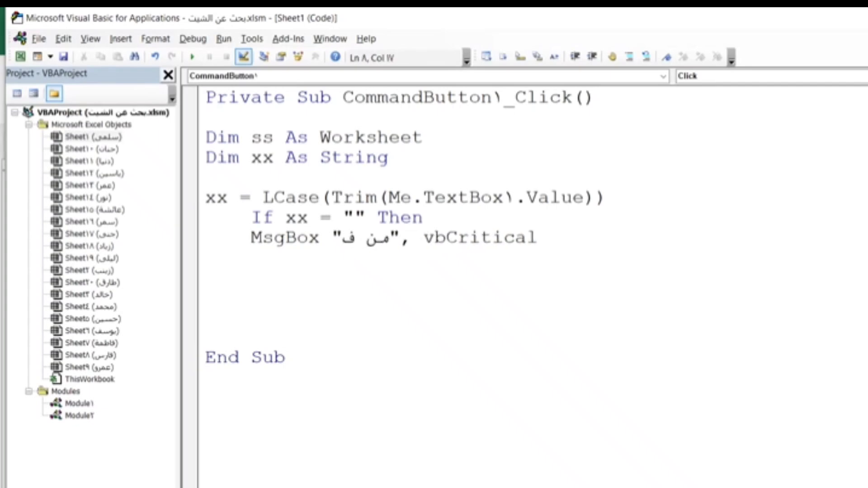
{"action": "type", "text": "ضلك\","}
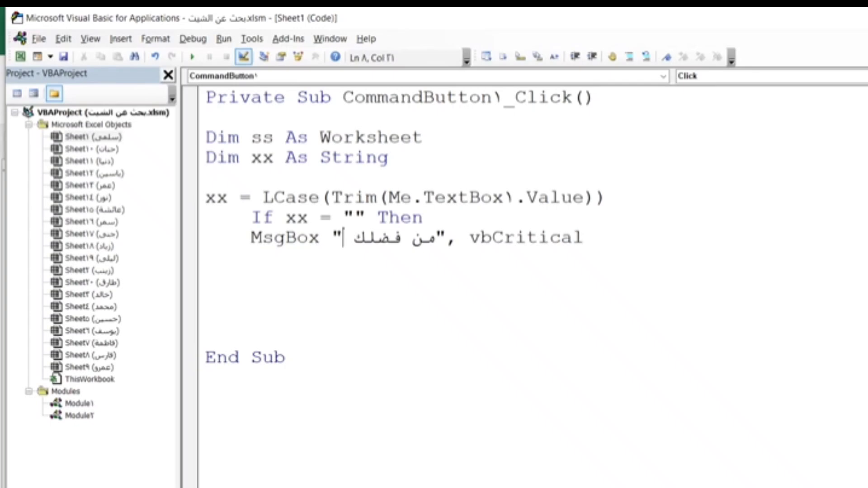
{"action": "left_click", "coordinate": [206, 377]}
{"action": "left_click", "coordinate": [352, 237]}
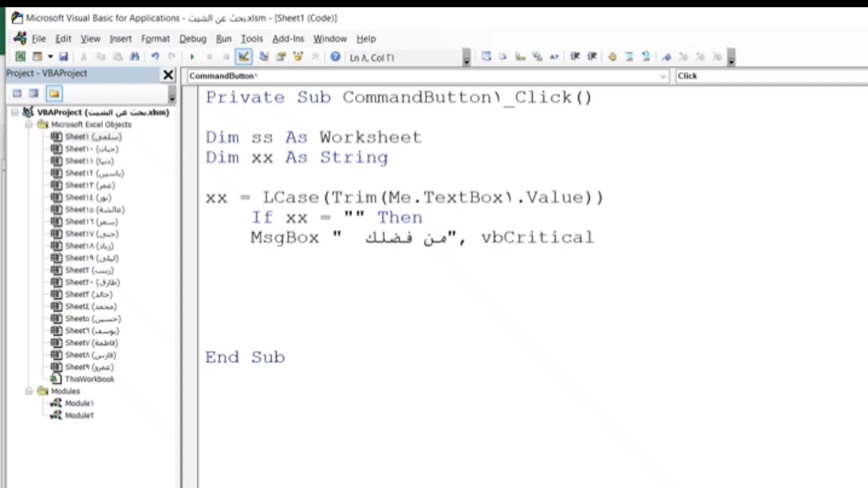
{"action": "type", "text": "أدخل "}
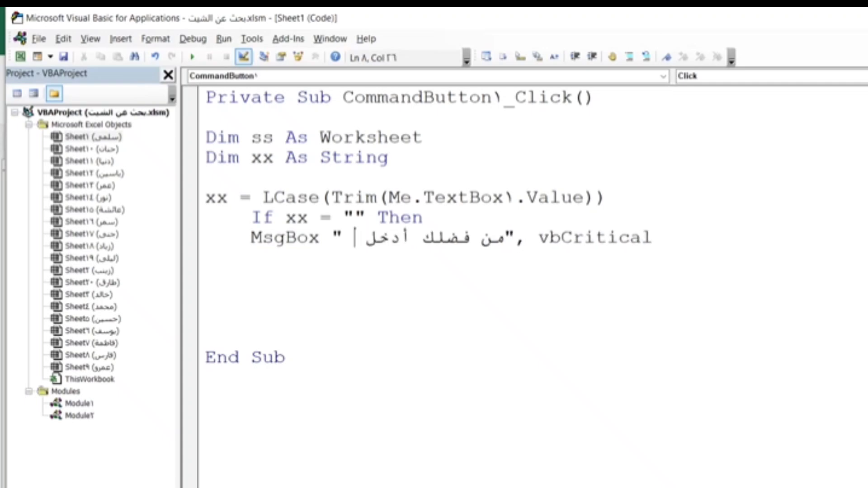
{"action": "type", "text": "أسم "}
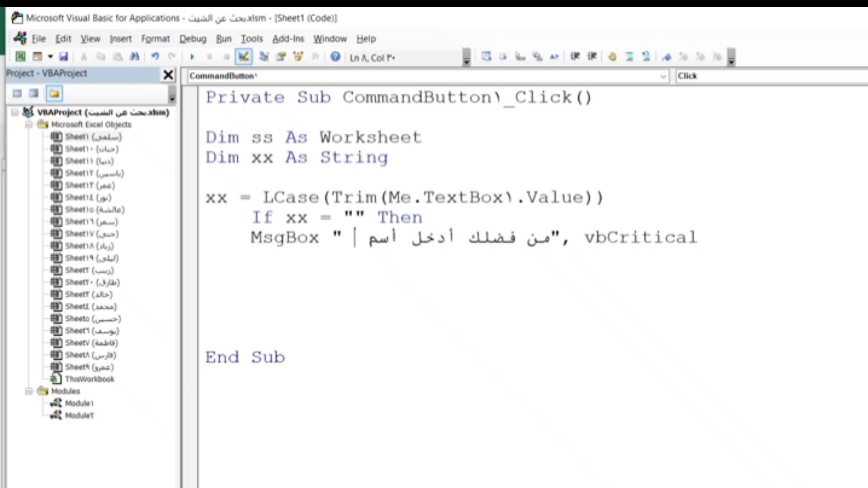
{"action": "type", "text": "الشيت ال"}
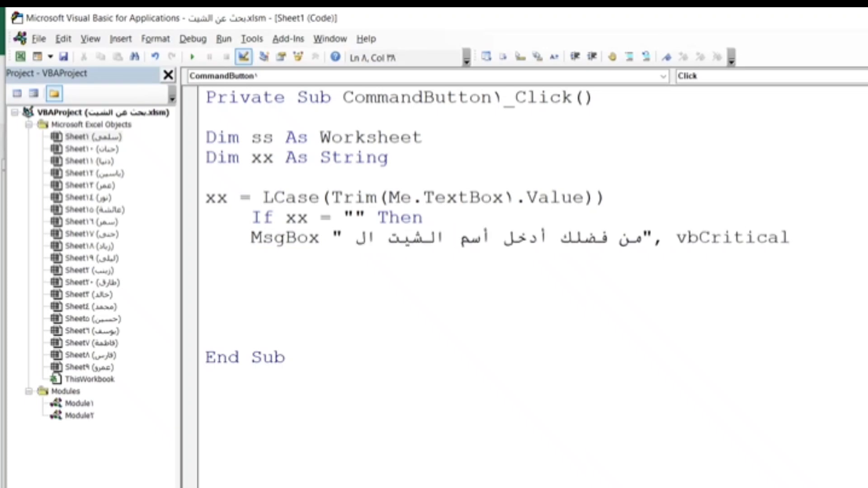
{"action": "type", "text": "ذى تاريد "}
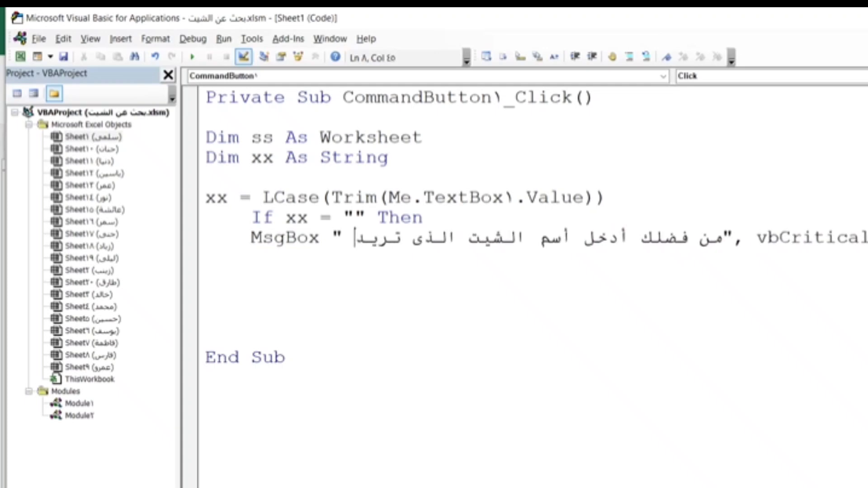
{"action": "type", "text": "البحث"}
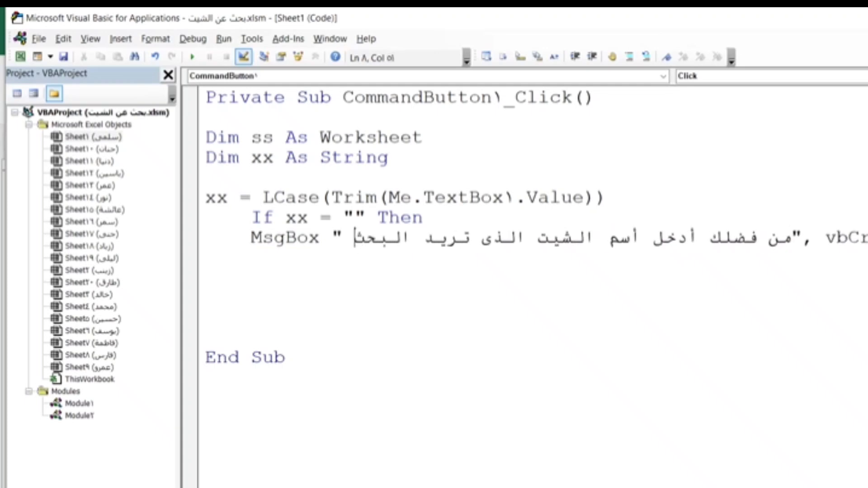
{"action": "type", "text": " عنه"}
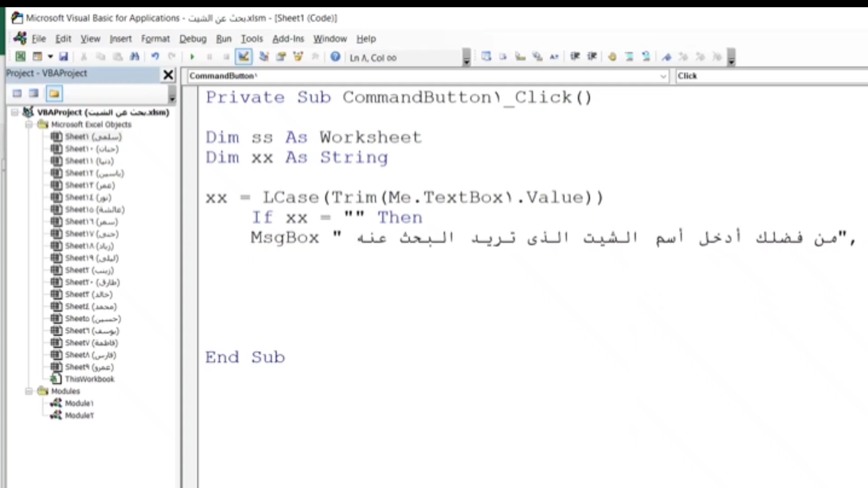
{"action": "left_click", "coordinate": [251, 258]}
{"action": "left_click", "coordinate": [20, 56]}
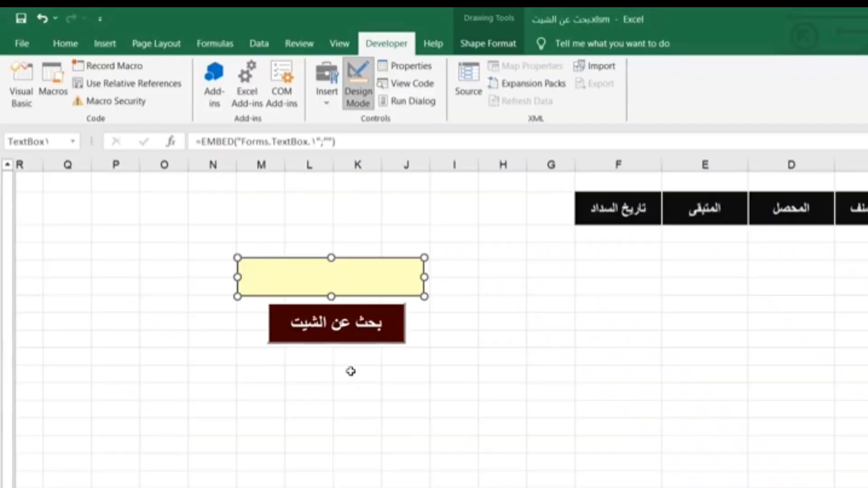
Leave Design Mode, run the search button, dismiss the Block If compile error, and reset the macro.
{"action": "left_click", "coordinate": [364, 102]}
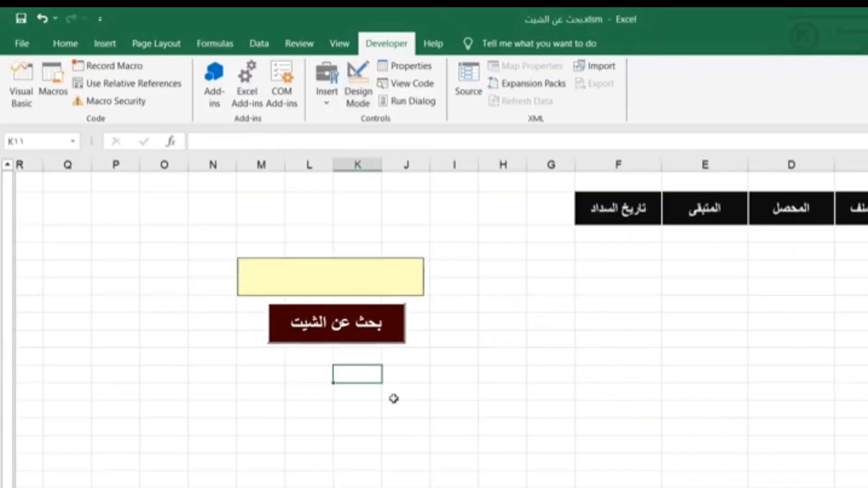
{"action": "left_click", "coordinate": [393, 397]}
{"action": "left_click", "coordinate": [333, 337]}
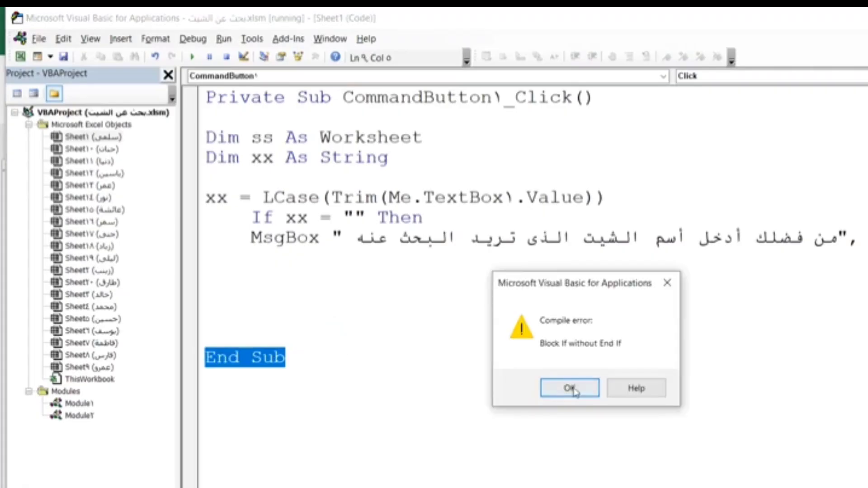
{"action": "left_click", "coordinate": [570, 388]}
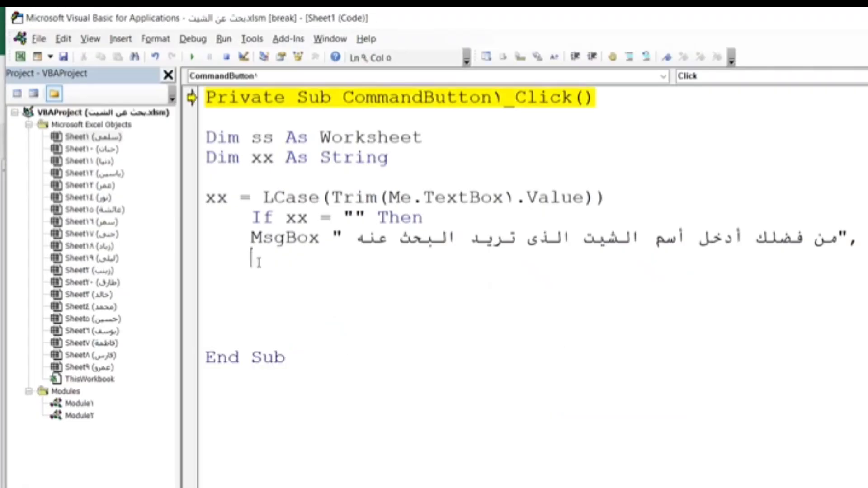
{"action": "left_click", "coordinate": [229, 57]}
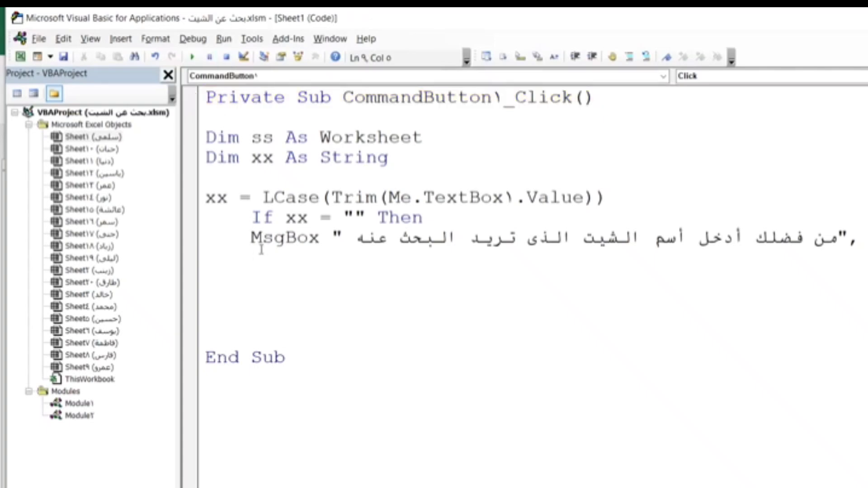
Close the empty-name check by adding Exit Sub and End If under the MsgBox line.
{"action": "type", "text": "ثءهف"}
{"action": "key", "text": "BackSpace"}
{"action": "key", "text": "BackSpace"}
{"action": "key", "text": "BackSpace"}
{"action": "key", "text": "BackSpace"}
{"action": "type", "text": "exit "}
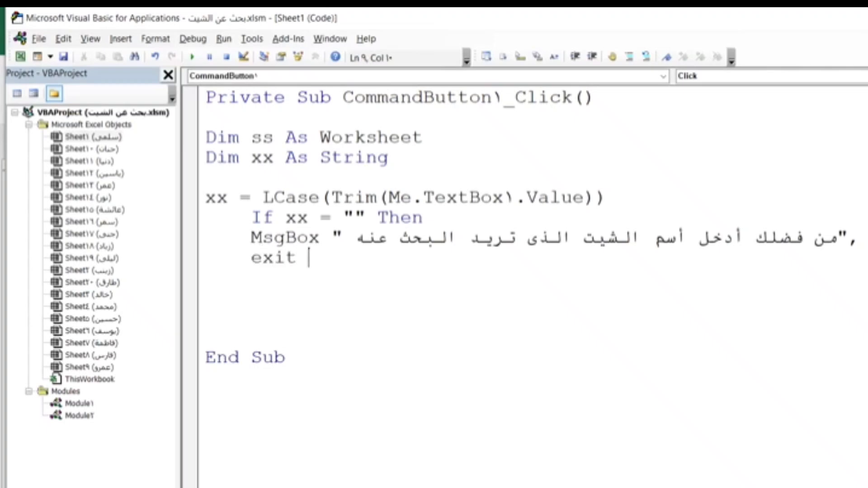
{"action": "type", "text": "sub"}
{"action": "key", "text": "Return"}
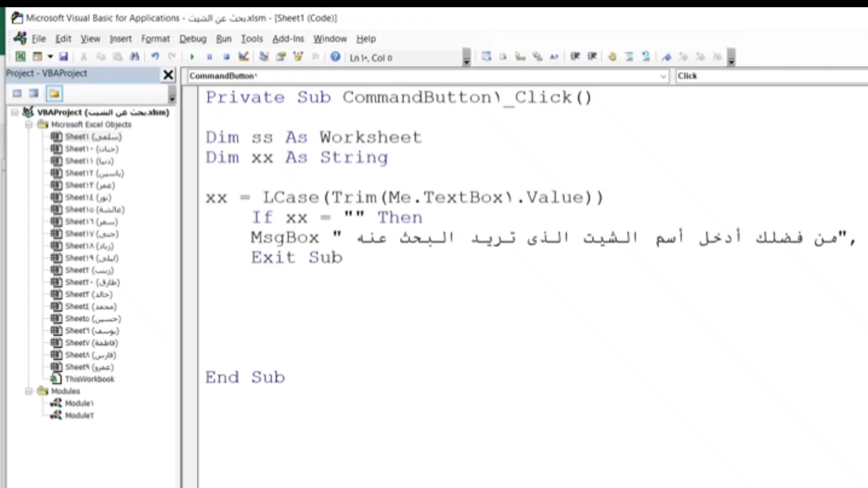
{"action": "type", "text": "end "}
{"action": "type", "text": "if"}
{"action": "key", "text": "Return"}
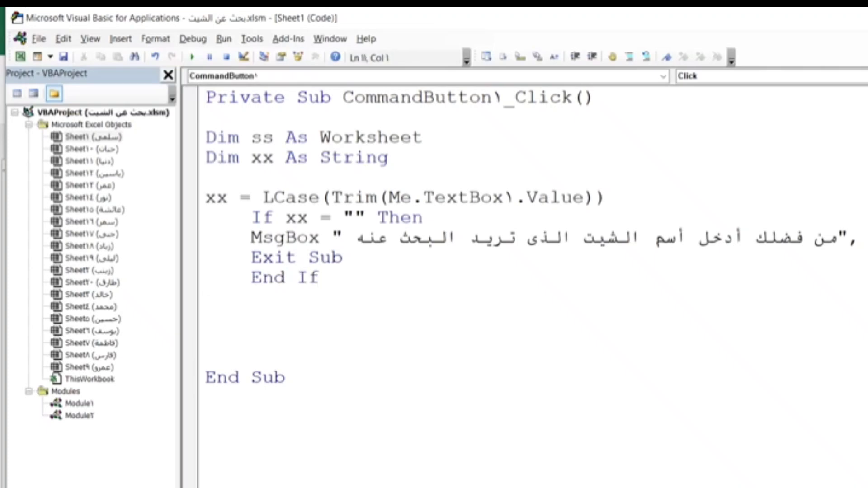
Run the search with an empty name box, dismiss the Arabic sheet-name warning, and return to VBA with Alt+F11.
{"action": "left_click", "coordinate": [20, 56]}
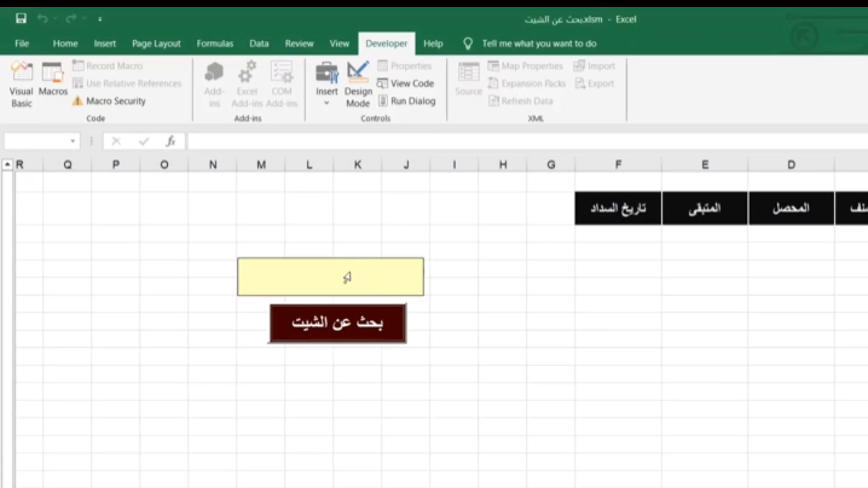
{"action": "left_click", "coordinate": [355, 338]}
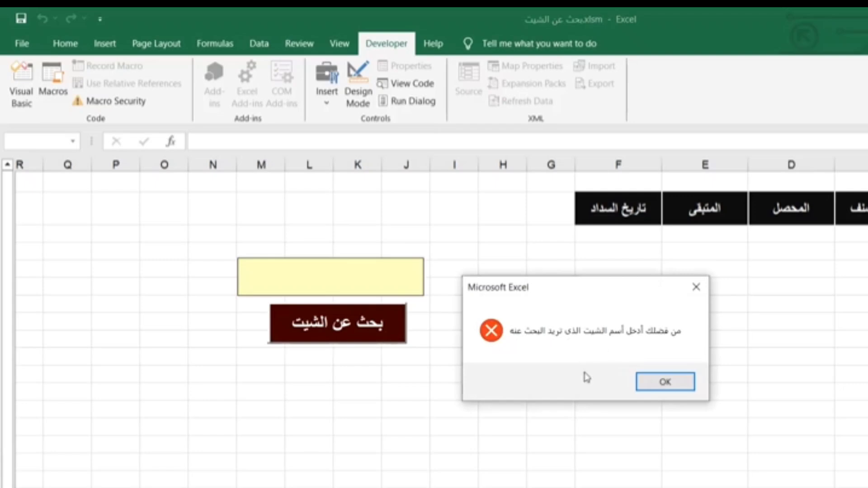
{"action": "left_click", "coordinate": [661, 384]}
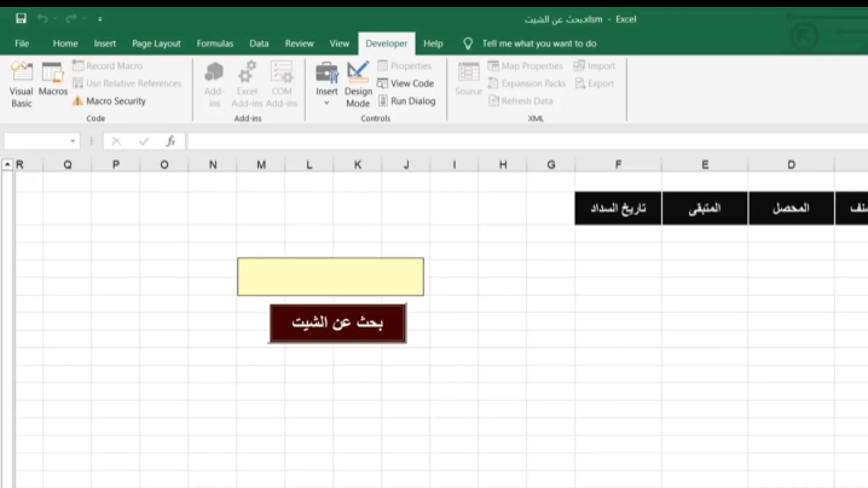
{"action": "key", "text": "alt+F11"}
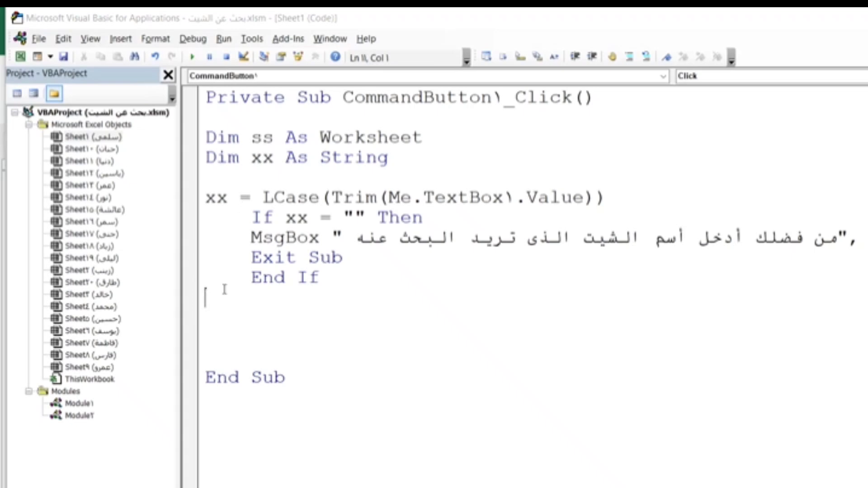
Add the loop header For Each ss In ThisWorkbook.Worksheets with an indented body line, then switch to Excel.
{"action": "key", "text": "Return"}
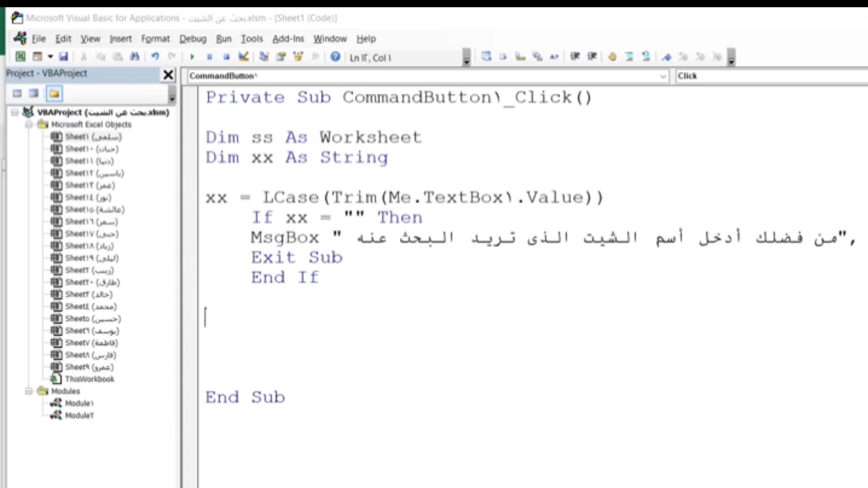
{"action": "type", "text": "for "}
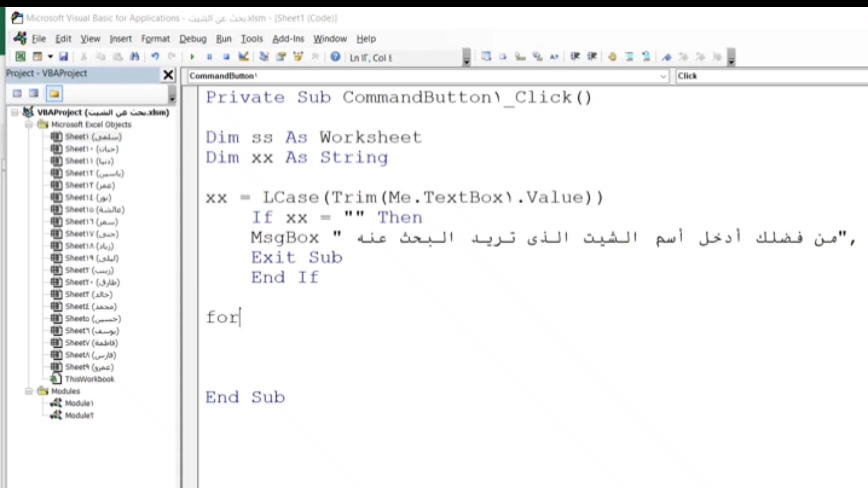
{"action": "type", "text": "e"}
{"action": "type", "text": "ach"}
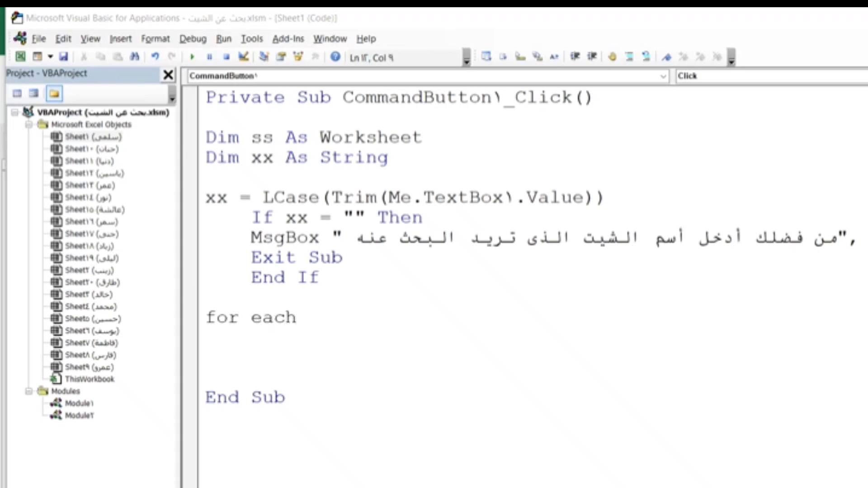
{"action": "type", "text": " ss "}
{"action": "type", "text": "in"}
{"action": "key", "text": "ctrl+space"}
{"action": "type", "text": "th"}
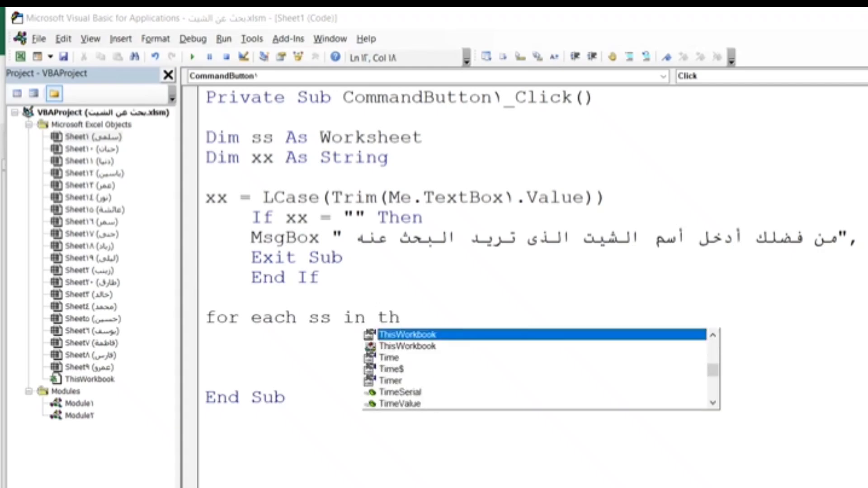
{"action": "key", "text": "Tab"}
{"action": "type", "text": "."}
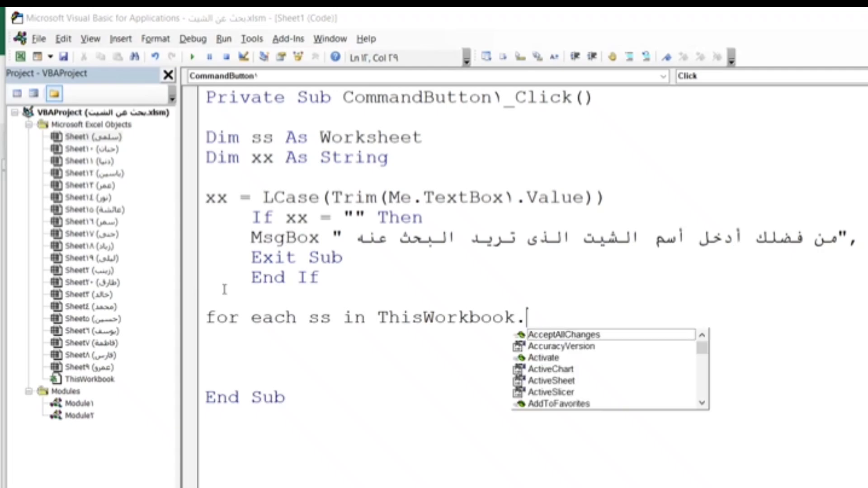
{"action": "type", "text": "wor"}
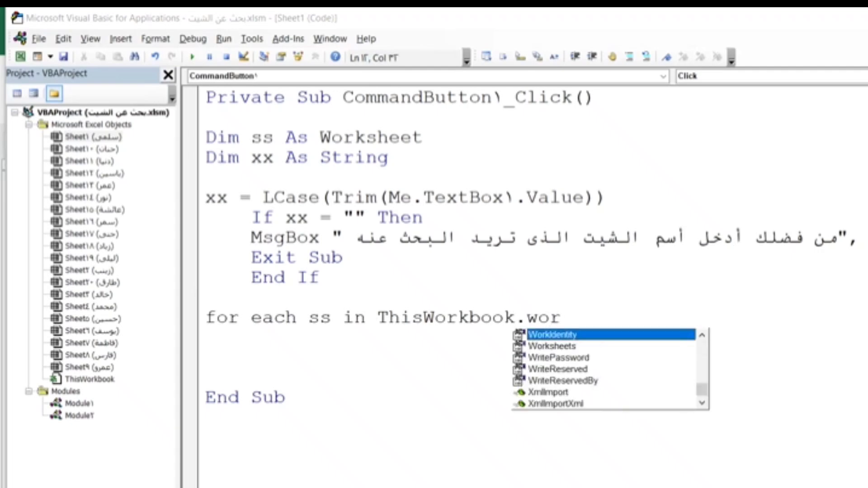
{"action": "key", "text": "Down"}
{"action": "key", "text": "Tab"}
{"action": "key", "text": "Return"}
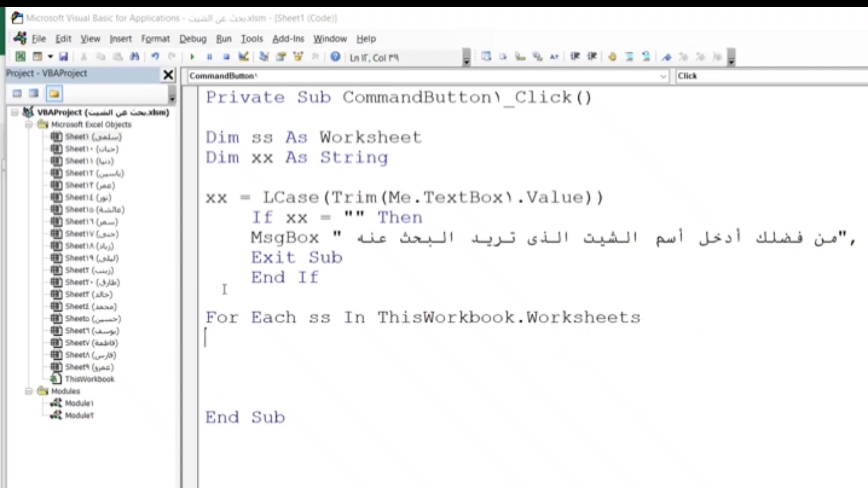
{"action": "key", "text": "Tab"}
{"action": "left_click", "coordinate": [20, 56]}
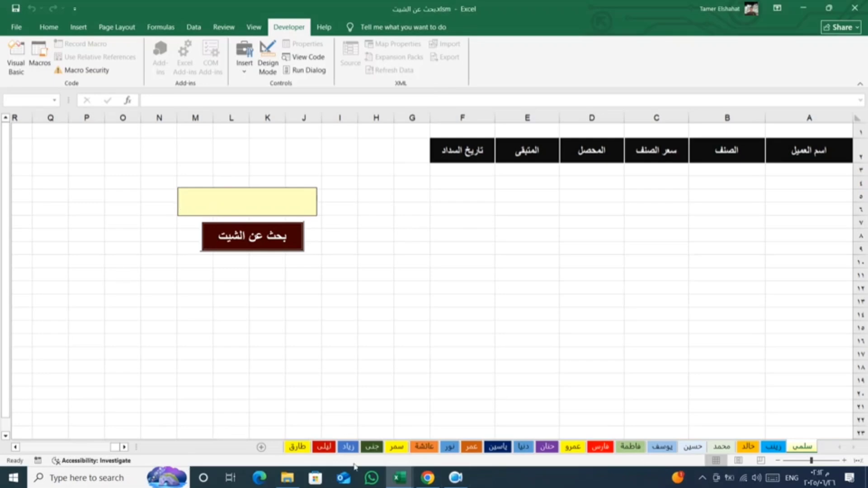
Back in the editor, write If InStr(1, LCase(ss.Name), xx) > 0 Then inside the loop.
{"action": "mouse_move", "coordinate": [399, 478]}
{"action": "left_click", "coordinate": [452, 432]}
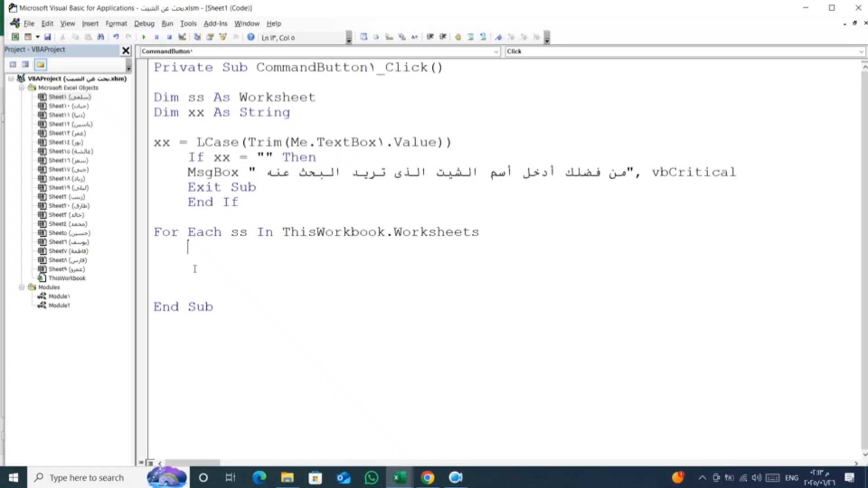
{"action": "type", "text": "if"}
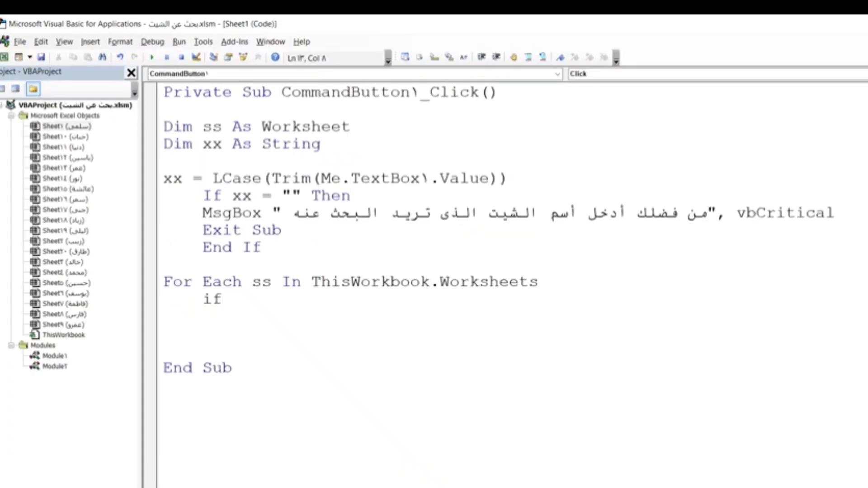
{"action": "type", "text": " i"}
{"action": "key", "text": "BackSpace"}
{"action": "type", "text": "i"}
{"action": "key", "text": "ctrl+space"}
{"action": "type", "text": "n"}
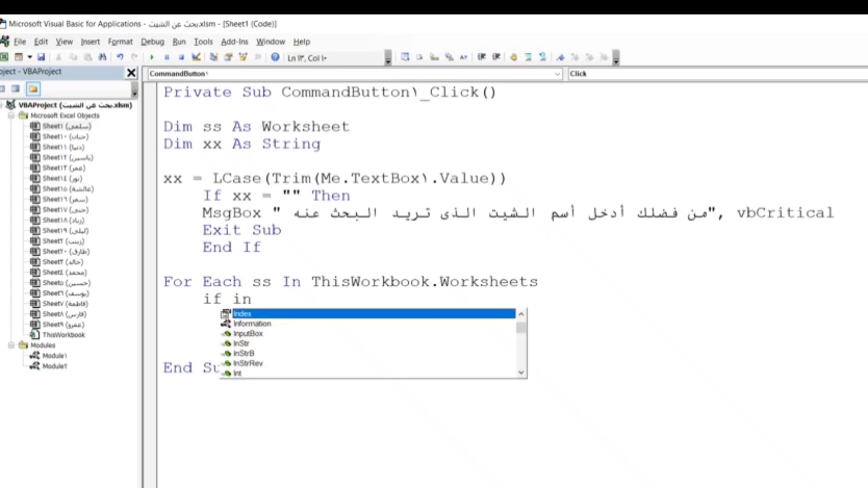
{"action": "key", "text": "Down"}
{"action": "key", "text": "Down"}
{"action": "key", "text": "Down"}
{"action": "key", "text": "Tab"}
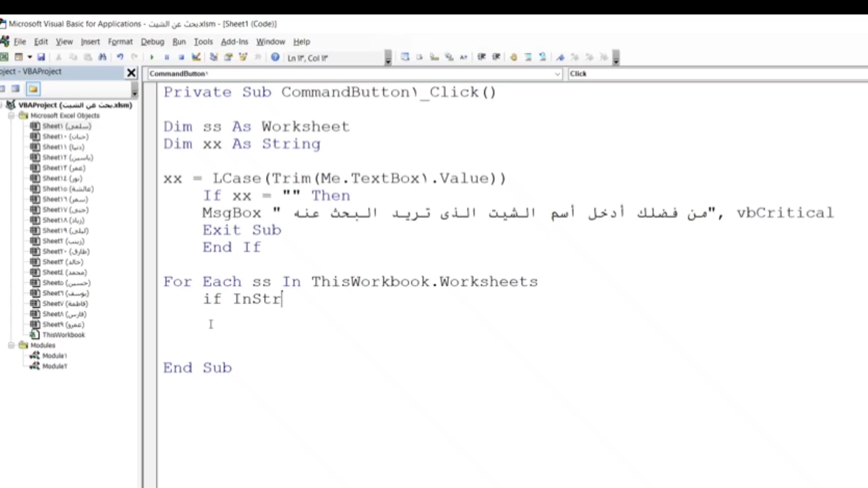
{"action": "type", "text": "(1"}
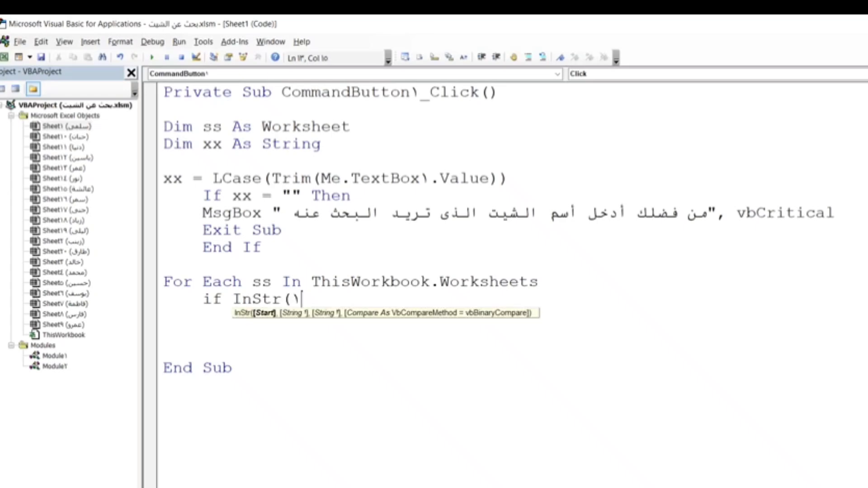
{"action": "type", "text": ","}
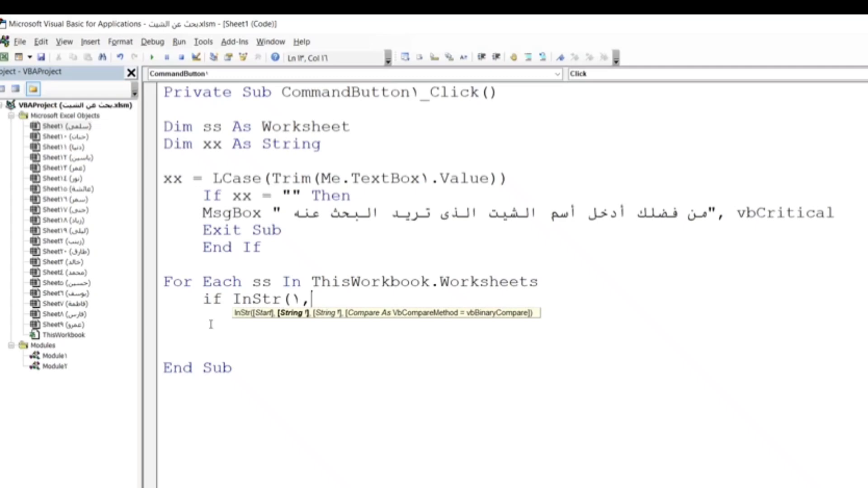
{"action": "type", "text": "l"}
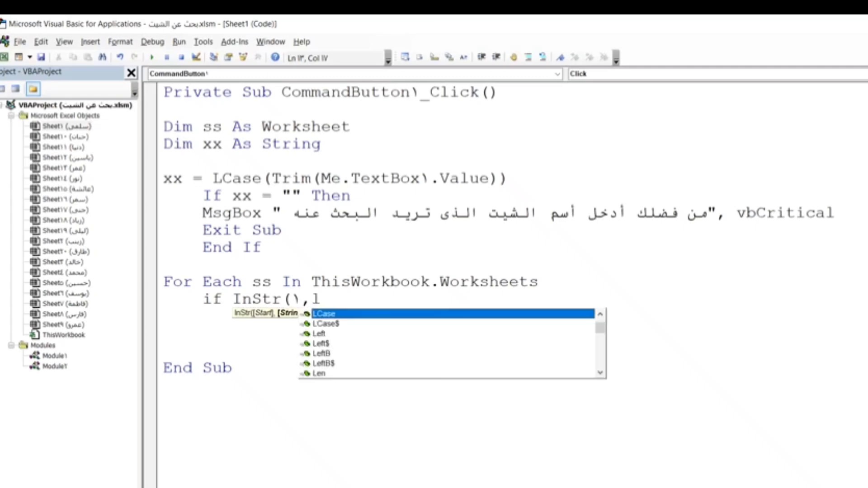
{"action": "key", "text": "Tab"}
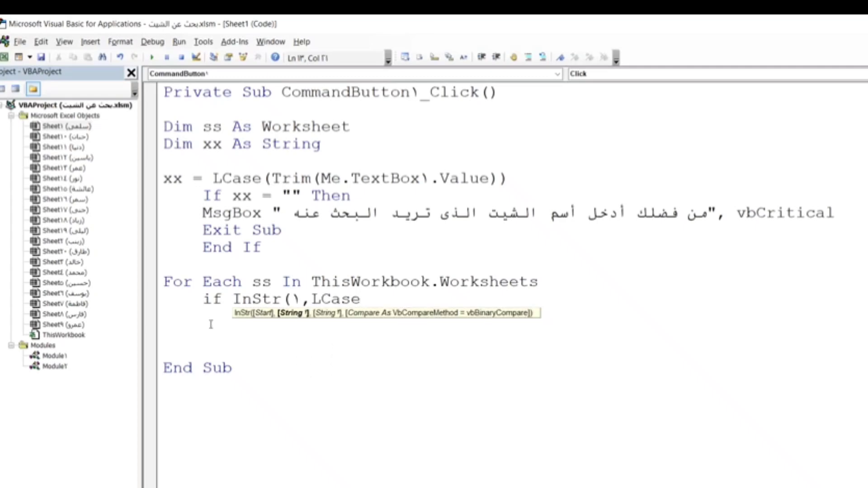
{"action": "type", "text": "("}
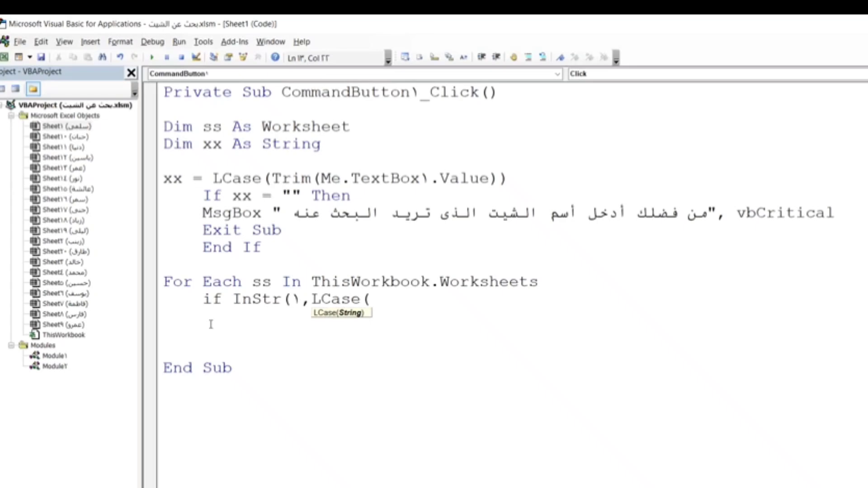
{"action": "type", "text": "ss."}
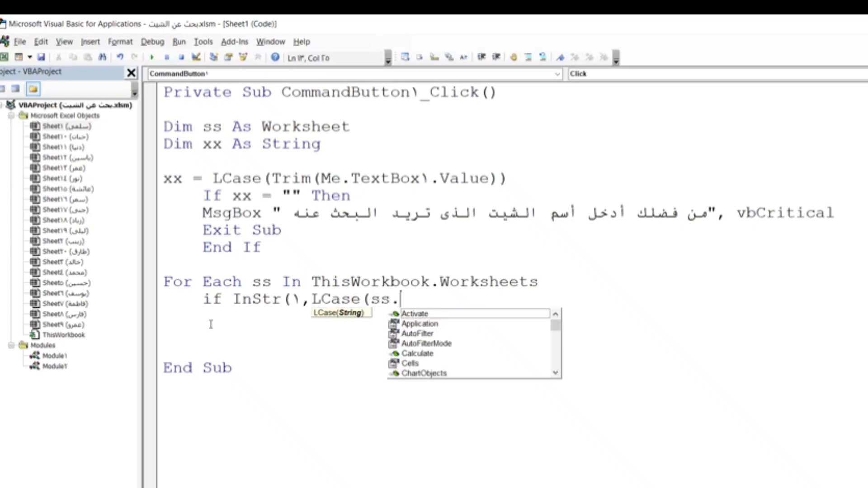
{"action": "type", "text": "n"}
{"action": "key", "text": "Tab"}
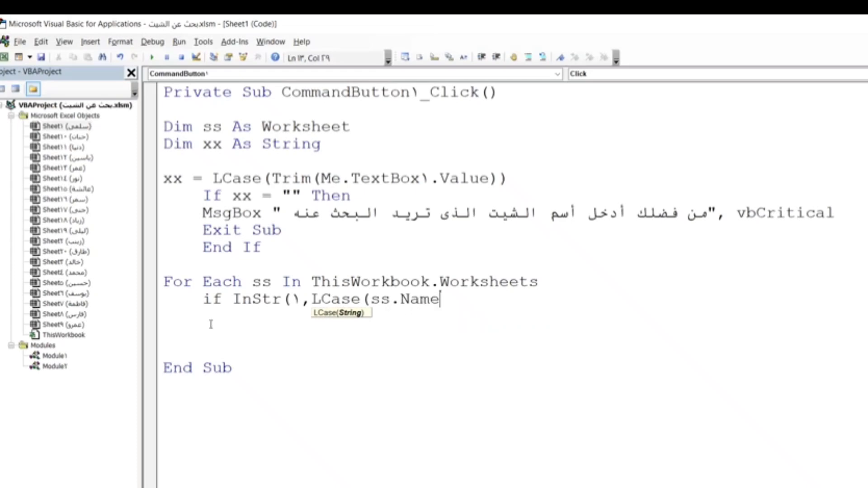
{"action": "type", "text": ")"}
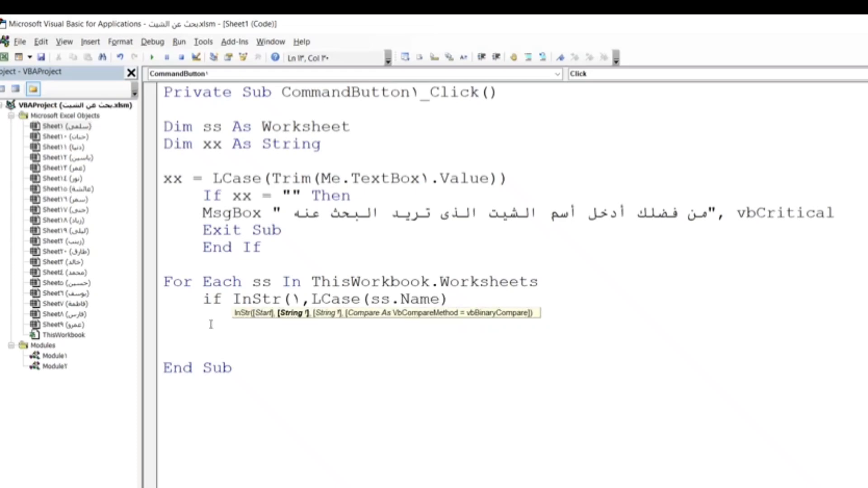
{"action": "type", "text": ","}
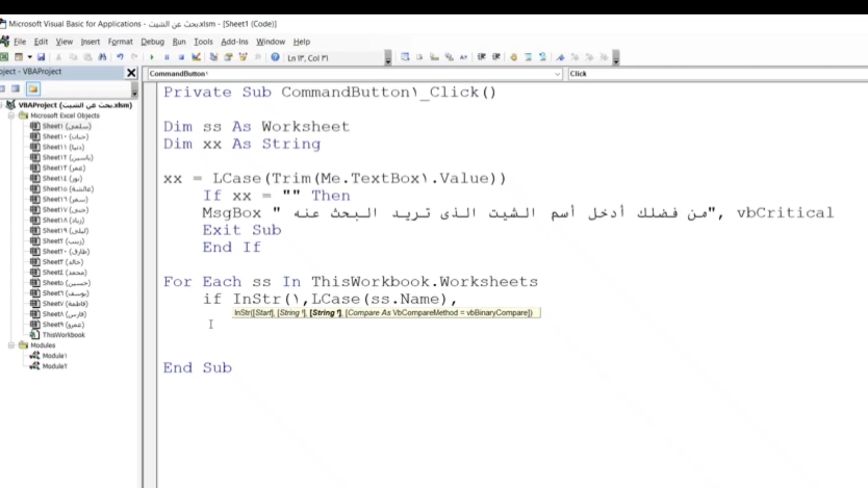
{"action": "type", "text": "xx"}
{"action": "type", "text": ")>"}
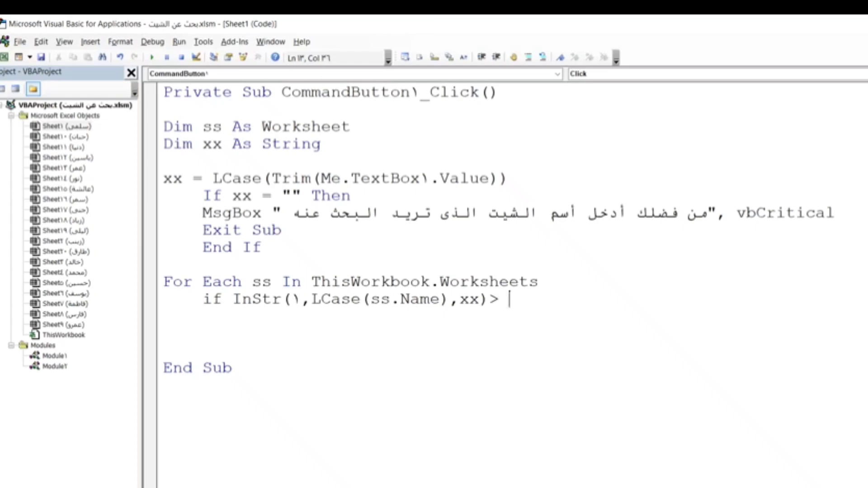
{"action": "type", "text": " 0 then"}
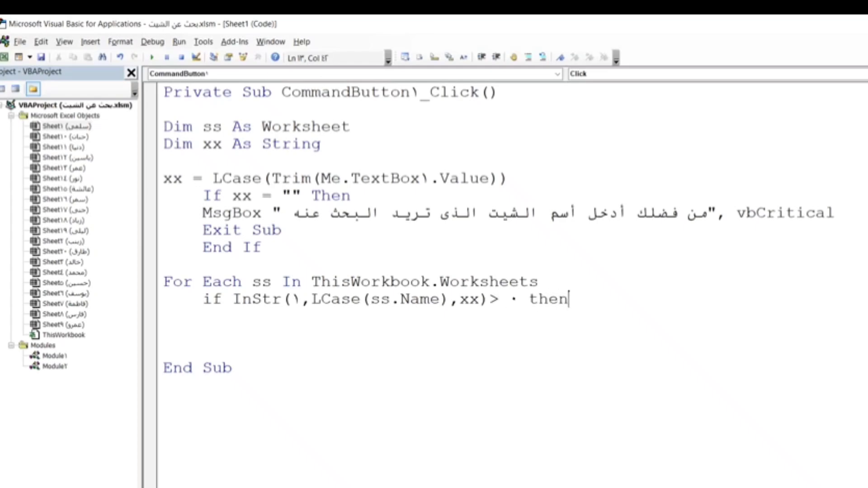
{"action": "key", "text": "Return"}
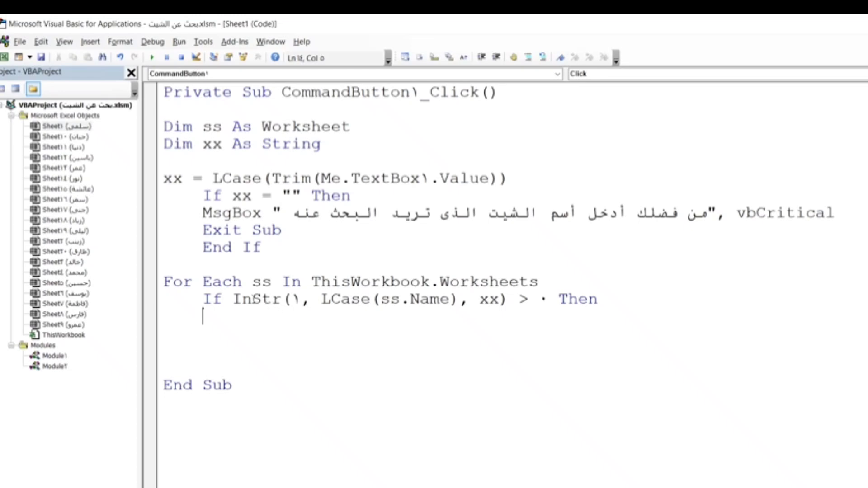
{"action": "left_click", "coordinate": [262, 299]}
{"action": "double_click", "coordinate": [261, 301]}
{"action": "double_click", "coordinate": [296, 299]}
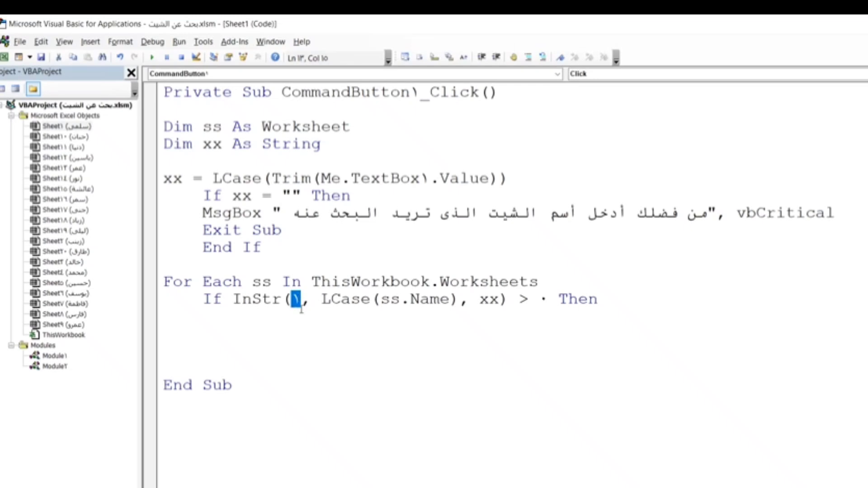
{"action": "key", "text": "Left"}
{"action": "key", "text": "Left"}
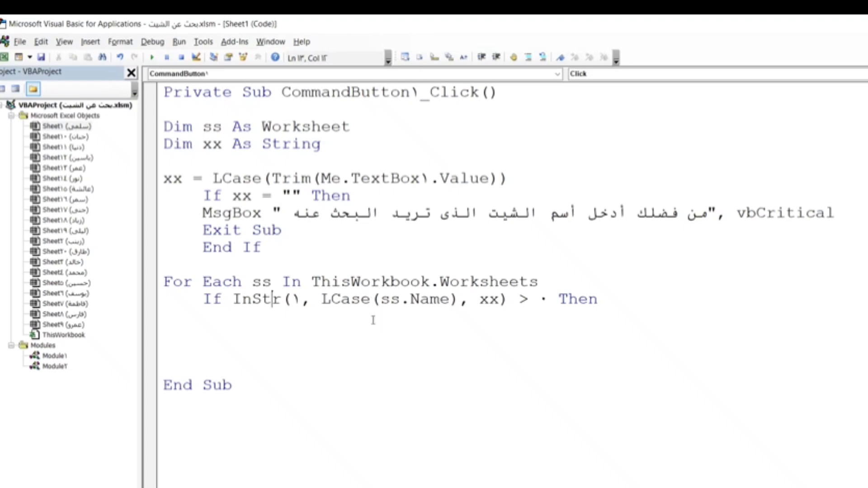
{"action": "double_click", "coordinate": [351, 306]}
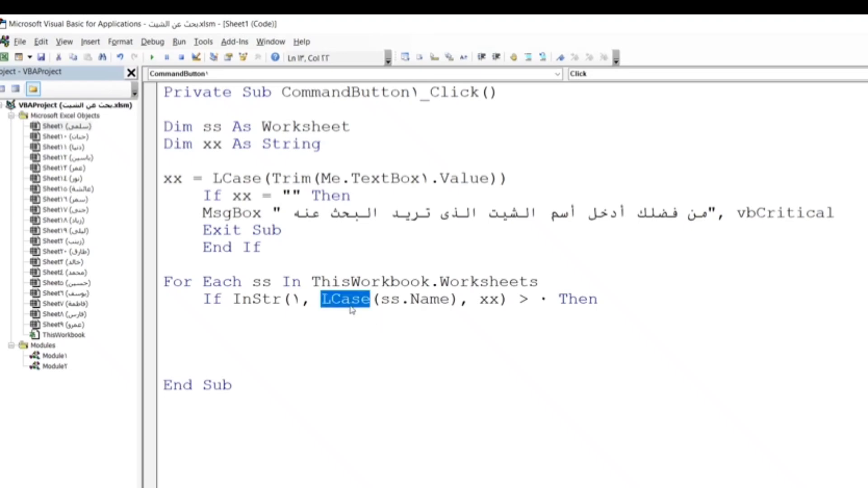
{"action": "double_click", "coordinate": [418, 302]}
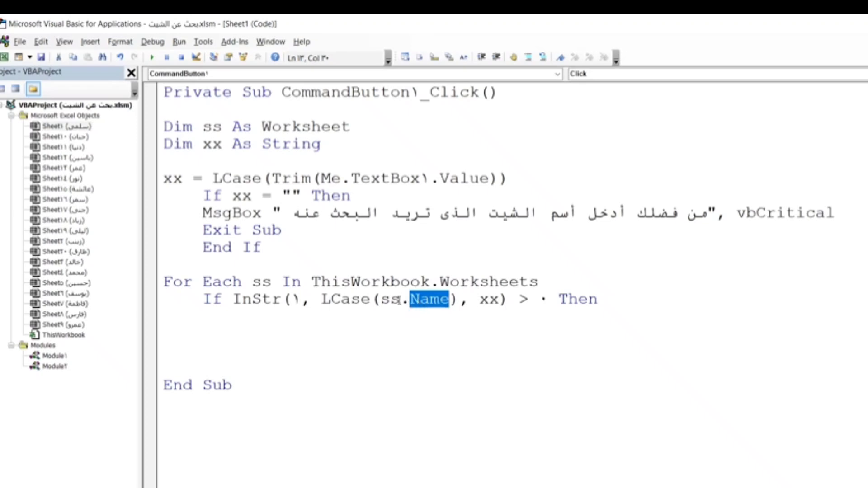
{"action": "left_click", "coordinate": [210, 318]}
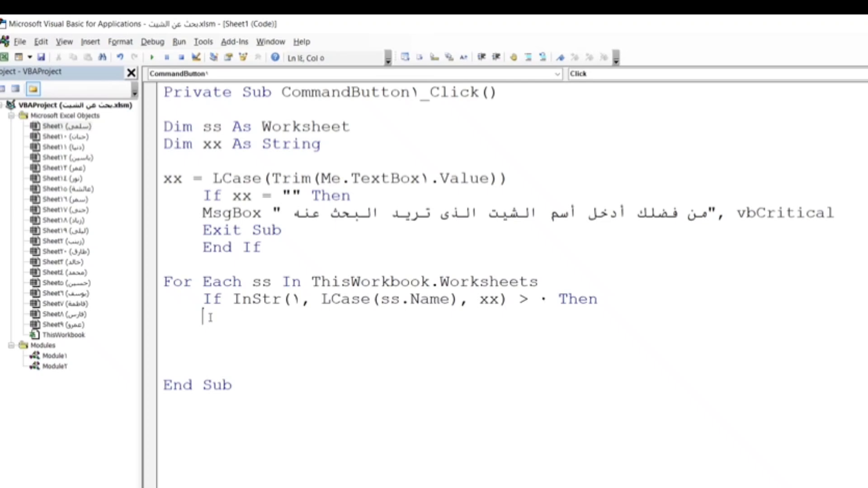
Add the line Application.Goto ss.Range("a1"), True under the InStr If test.
{"action": "key", "text": "ctrl+space"}
{"action": "type", "text": "ap"}
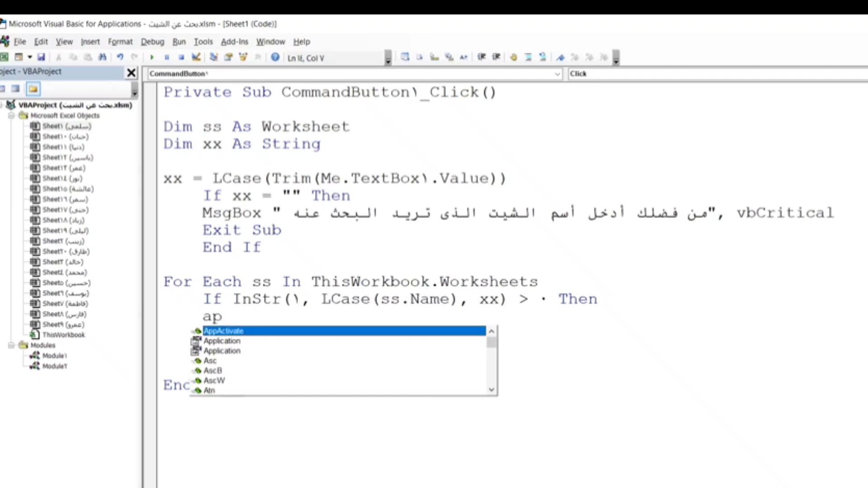
{"action": "key", "text": "Down"}
{"action": "key", "text": "Tab"}
{"action": "type", "text": "."}
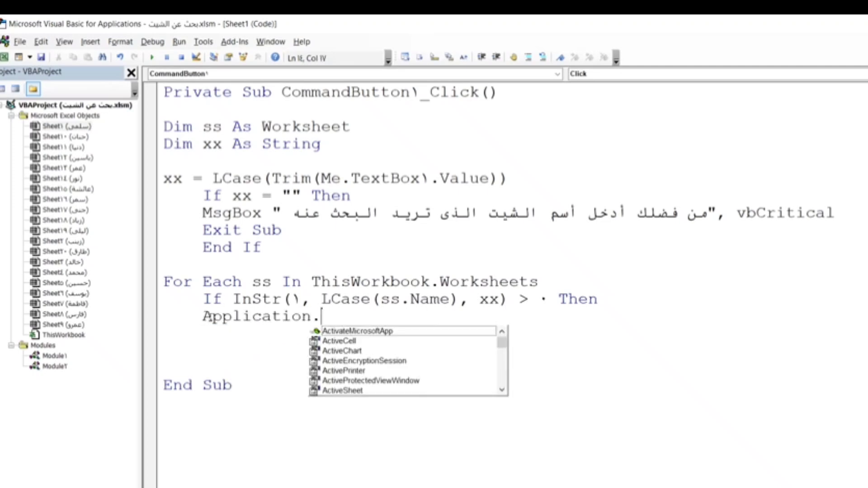
{"action": "type", "text": "go"}
{"action": "key", "text": "Tab"}
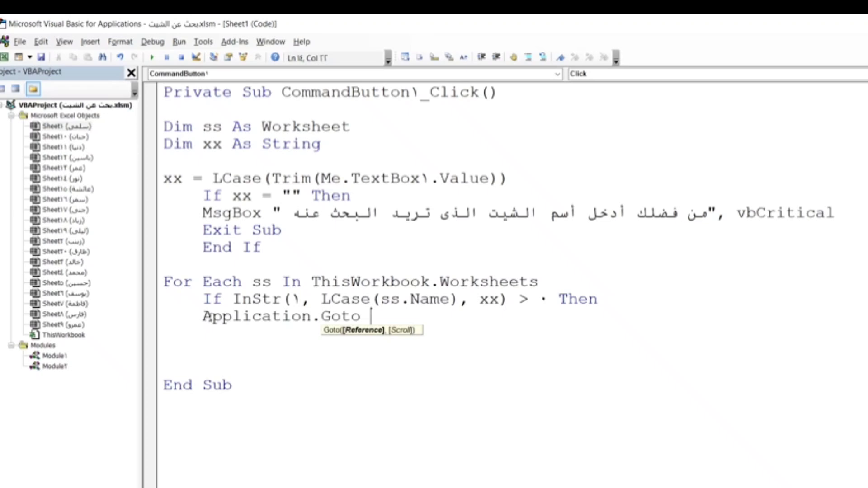
{"action": "type", "text": "ss"}
{"action": "type", "text": ".r"}
{"action": "type", "text": "ang"}
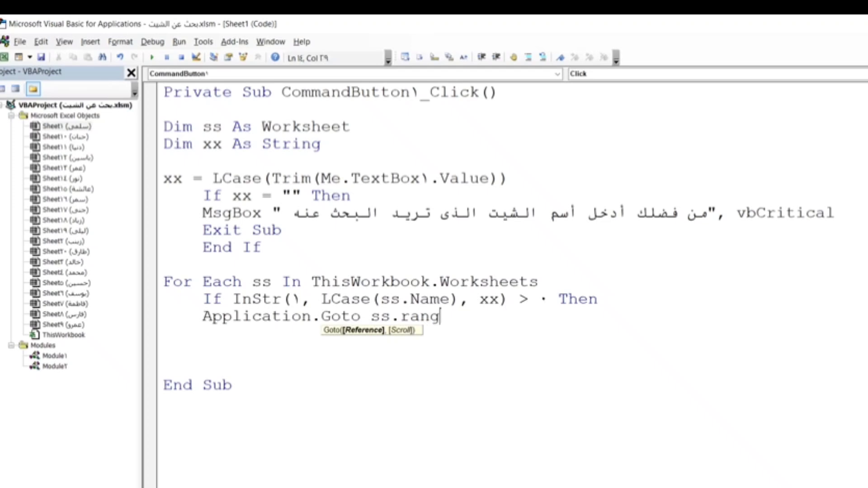
{"action": "type", "text": "e("}
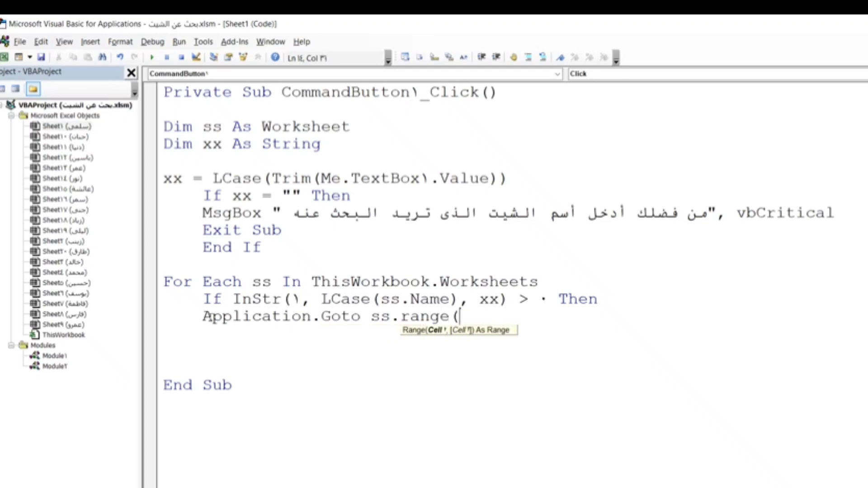
{"action": "type", "text": "\""}
{"action": "type", "text": "a1"}
{"action": "type", "text": "\")"}
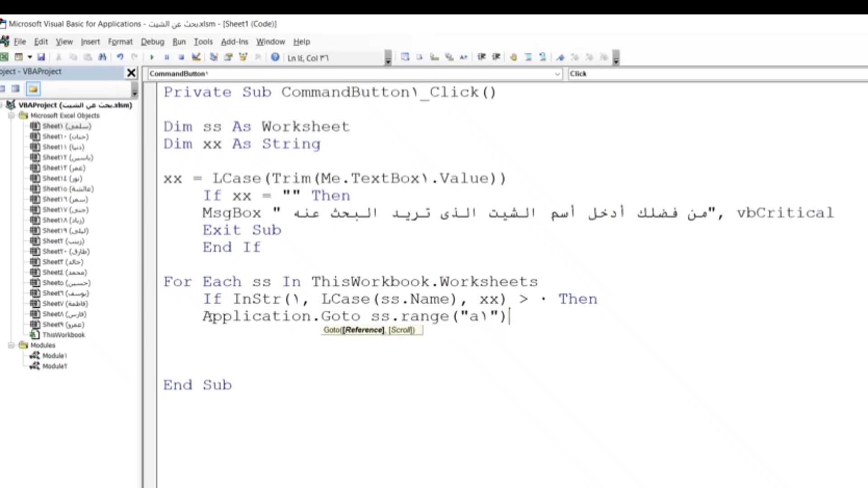
{"action": "type", "text": ","}
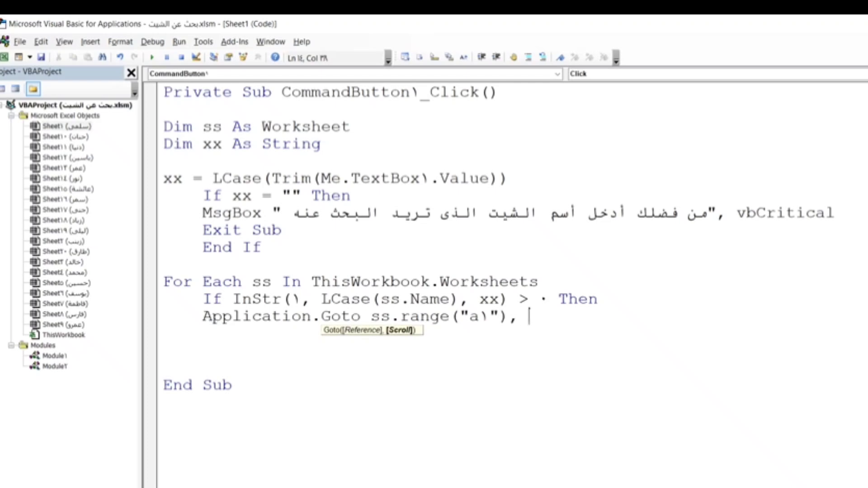
{"action": "type", "text": " true"}
{"action": "key", "text": "Return"}
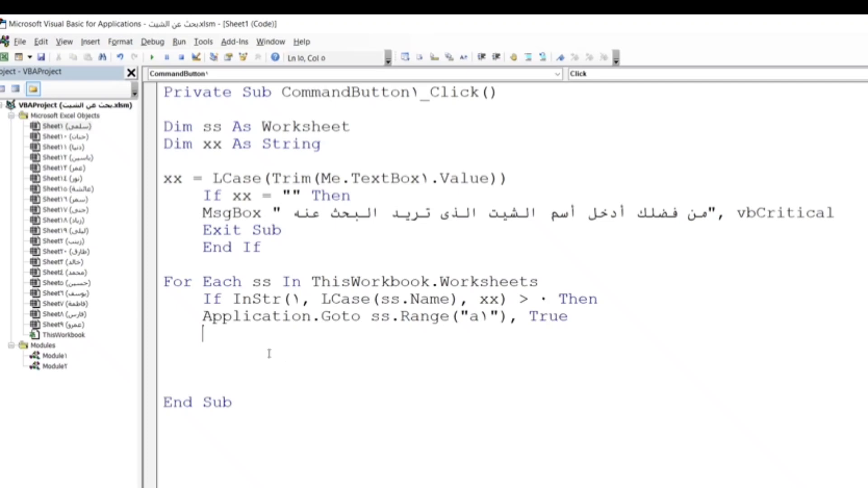
Add Exit Sub, End If and Next ss lines to close the match test and worksheet loop.
{"action": "type", "text": "exit"}
{"action": "type", "text": " sub"}
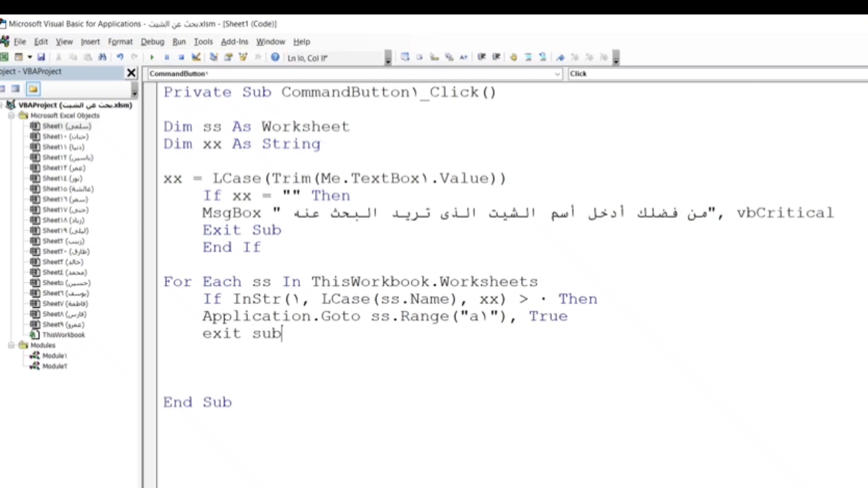
{"action": "key", "text": "Return"}
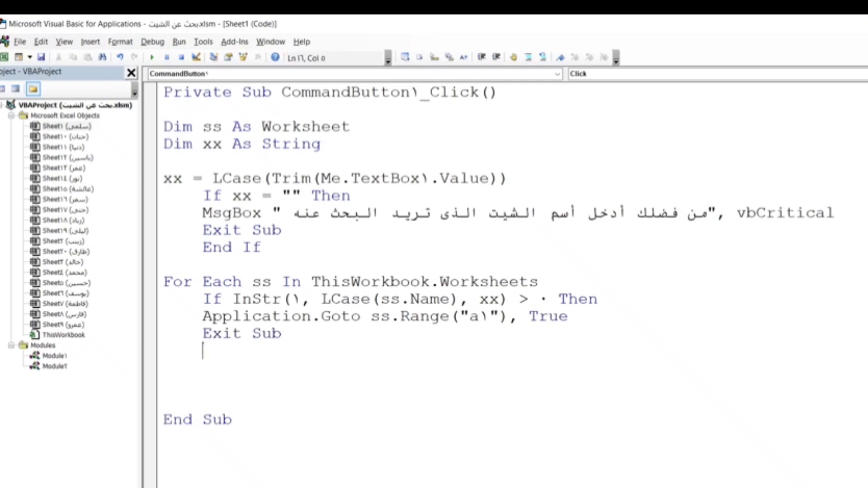
{"action": "type", "text": "end if"}
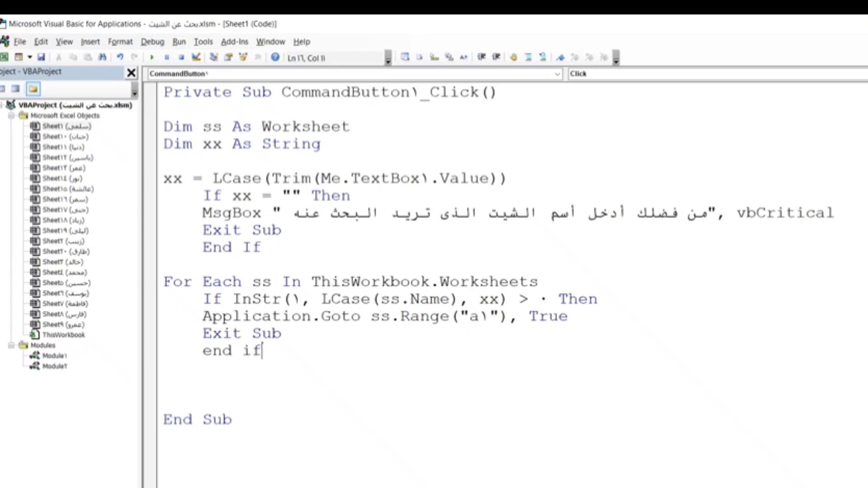
{"action": "key", "text": "Return"}
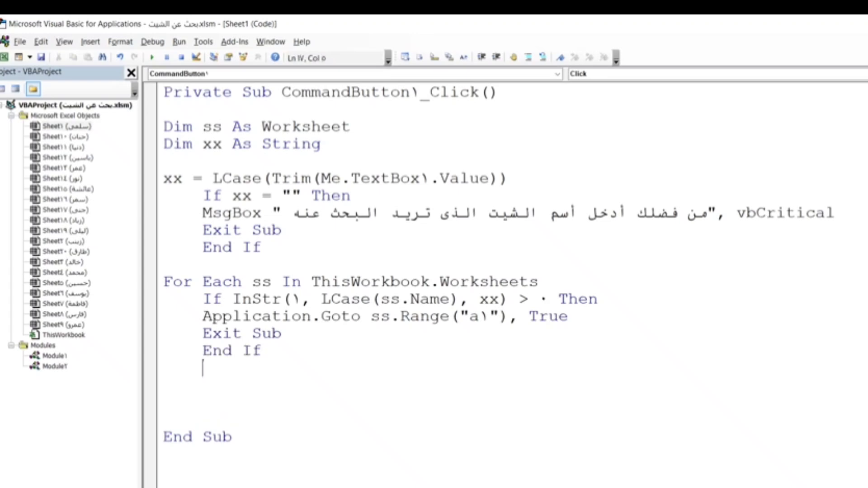
{"action": "type", "text": "nex"}
{"action": "type", "text": "t "}
{"action": "type", "text": "ss"}
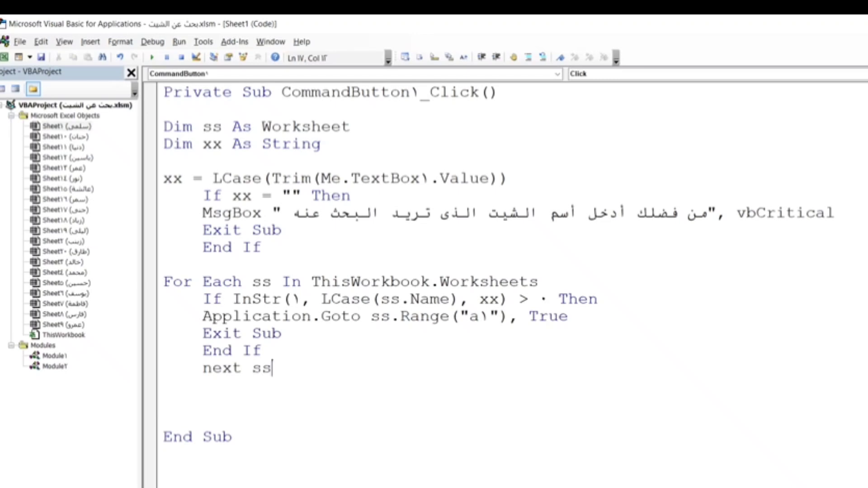
{"action": "key", "text": "Return"}
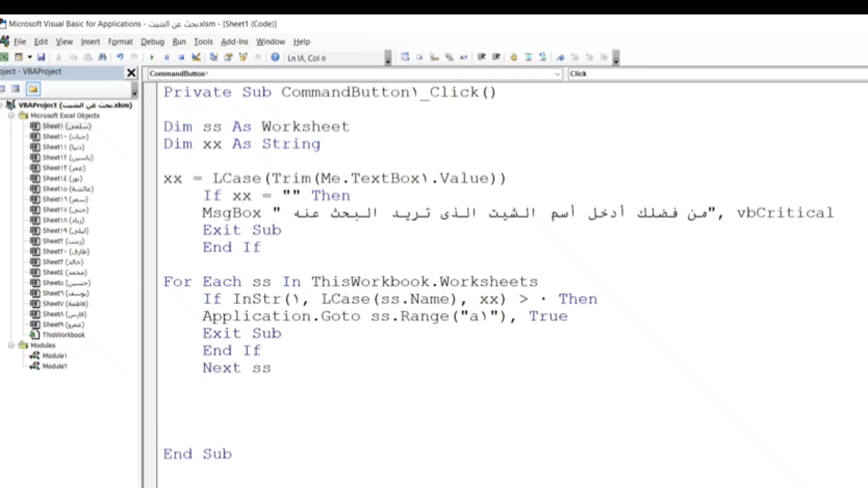
{"action": "key", "text": "BackSpace"}
After the loop, add MsgBox "لم يتم العثور على أسم الشيت", vbInformation as the not-found message.
{"action": "key", "text": "Return"}
{"action": "type", "text": "msgbox"}
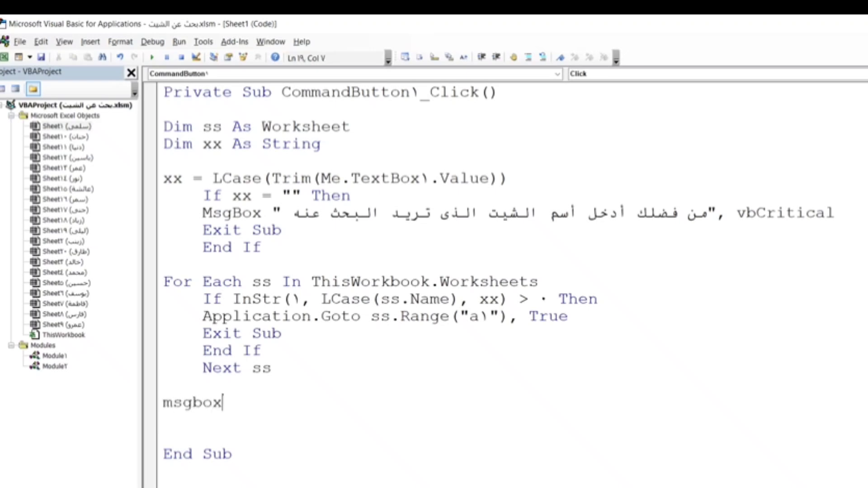
{"action": "type", "text": "\"\""}
{"action": "type", "text": ","}
{"action": "key", "text": "Down"}
{"action": "key", "text": "Down"}
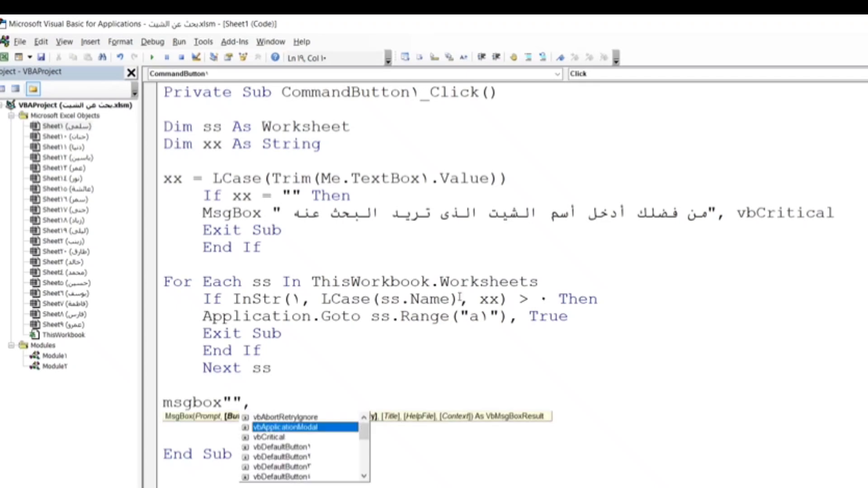
{"action": "type", "text": "v"}
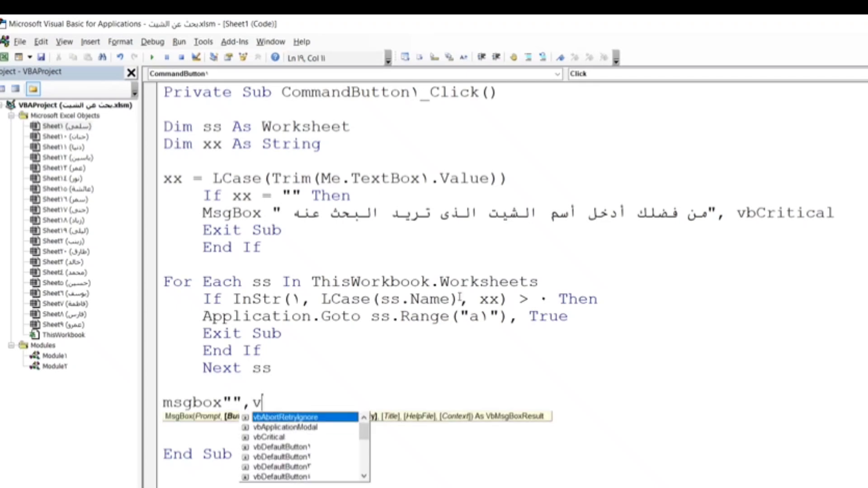
{"action": "type", "text": "bi"}
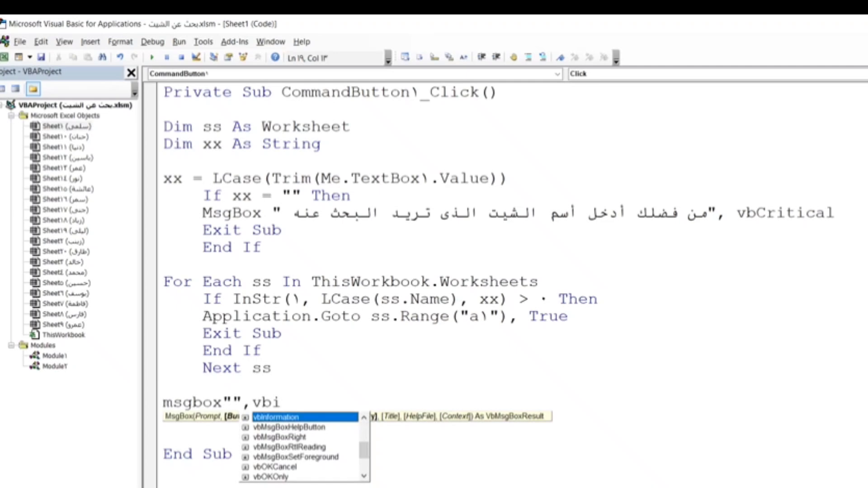
{"action": "key", "text": "Tab"}
{"action": "key", "text": "Return"}
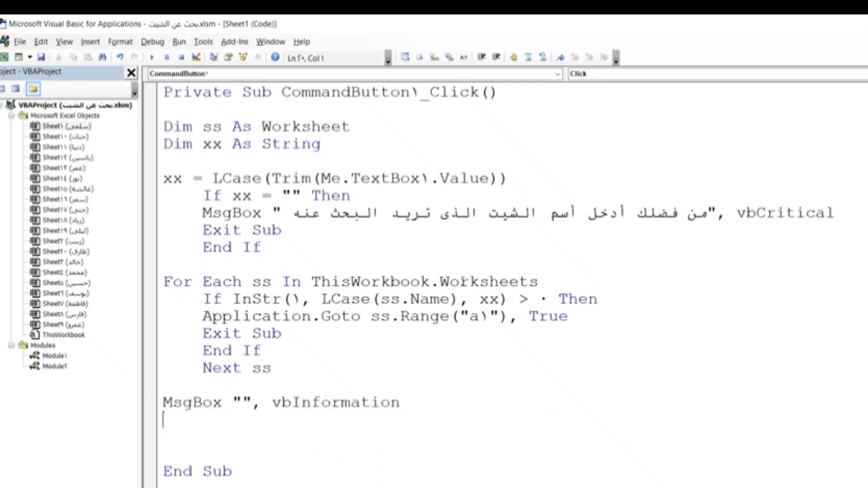
{"action": "key", "text": "BackSpace"}
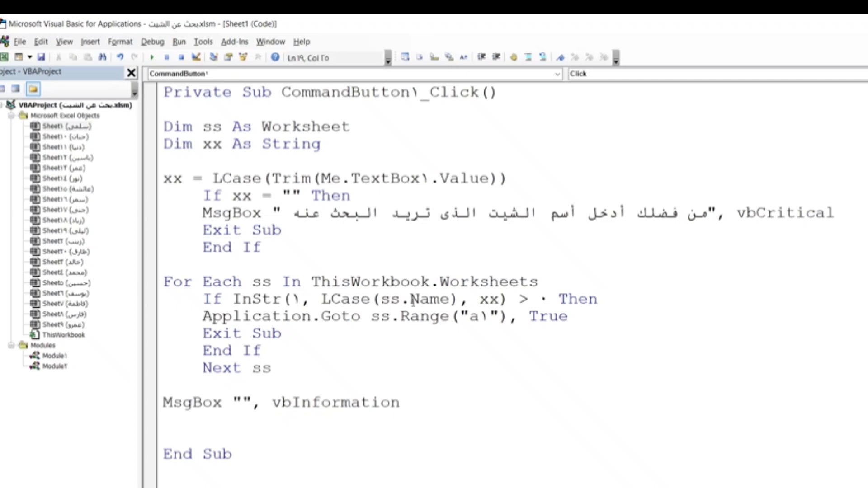
{"action": "left_click", "coordinate": [244, 401]}
{"action": "type", "text": "لم "}
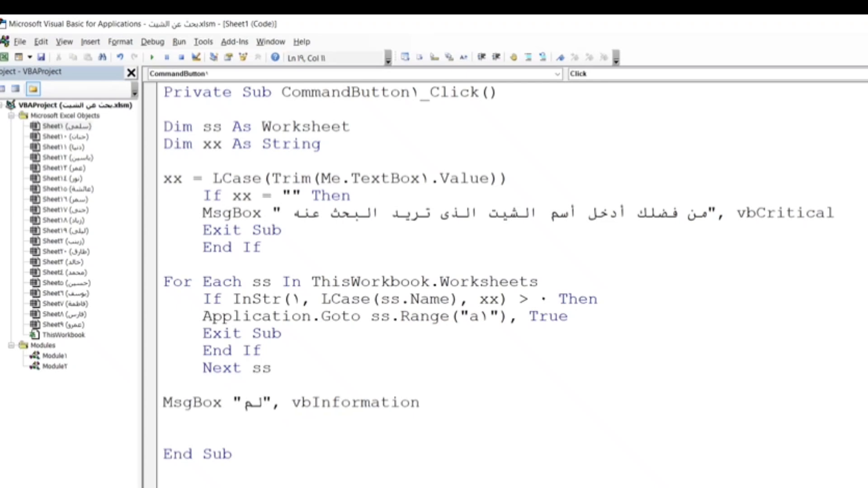
{"action": "type", "text": "يتم الع"}
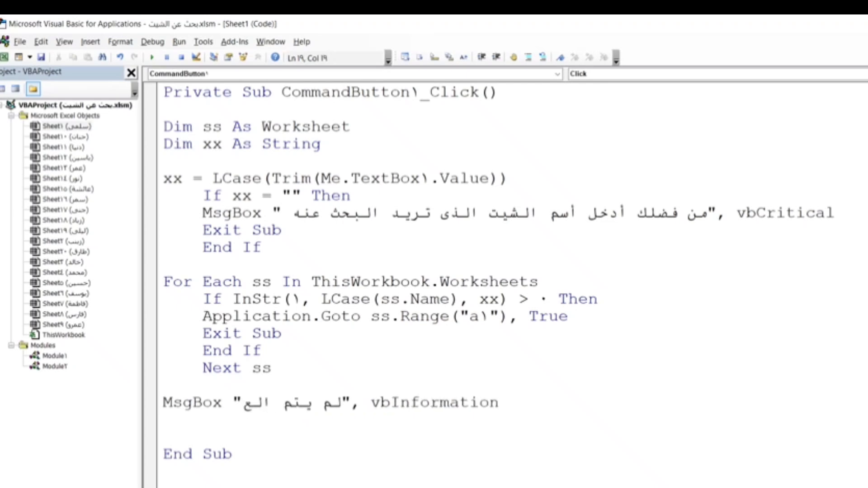
{"action": "type", "text": "ثور عل"}
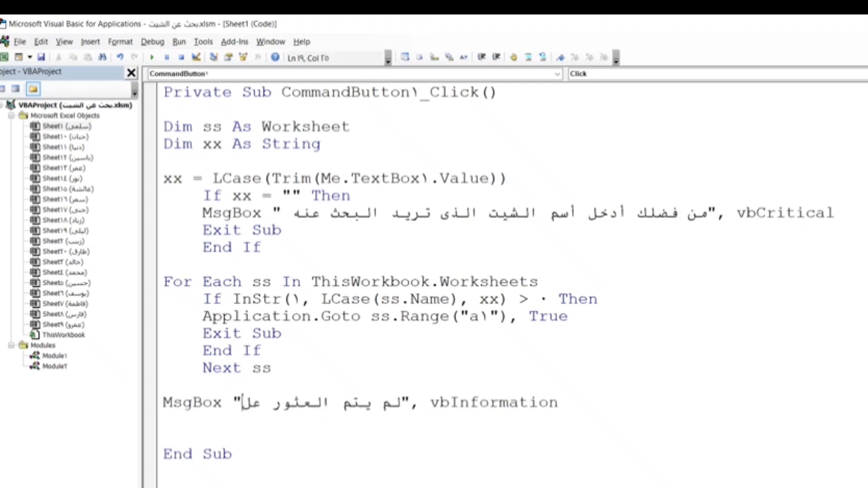
{"action": "type", "text": "ى أسم ال"}
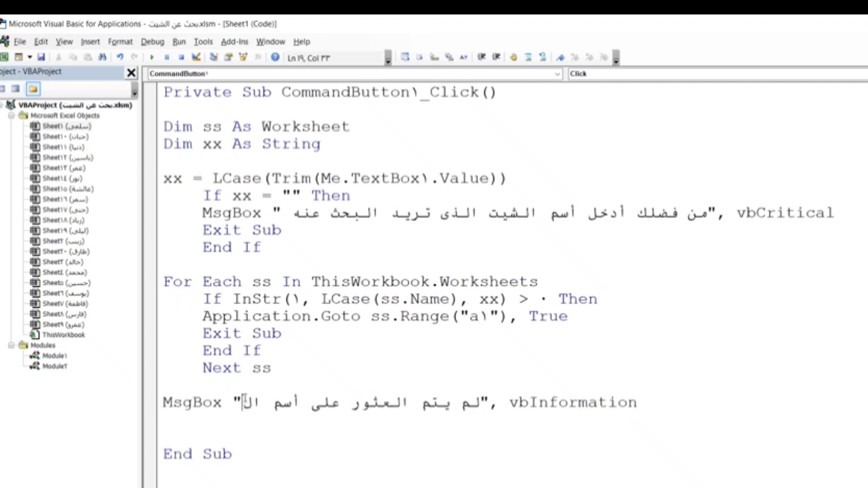
{"action": "type", "text": "شيت"}
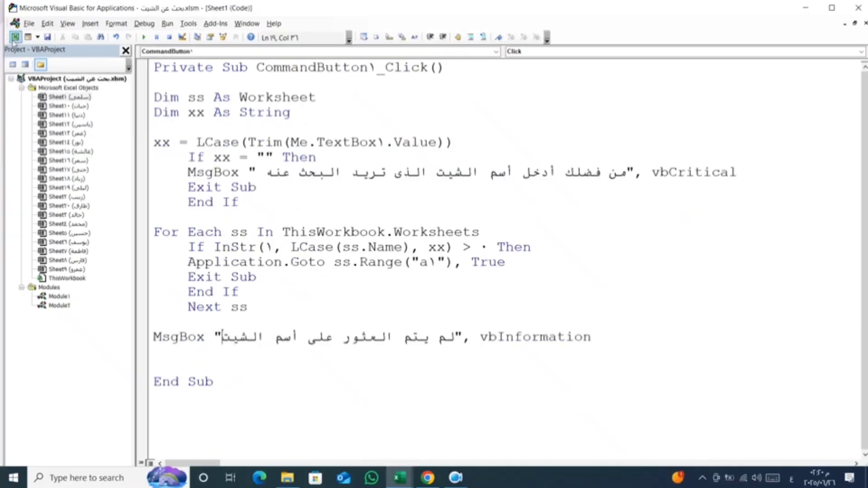
Back in Excel, search the box for a first customer's name to open that sheet.
{"action": "left_click", "coordinate": [15, 37]}
{"action": "left_click", "coordinate": [555, 301]}
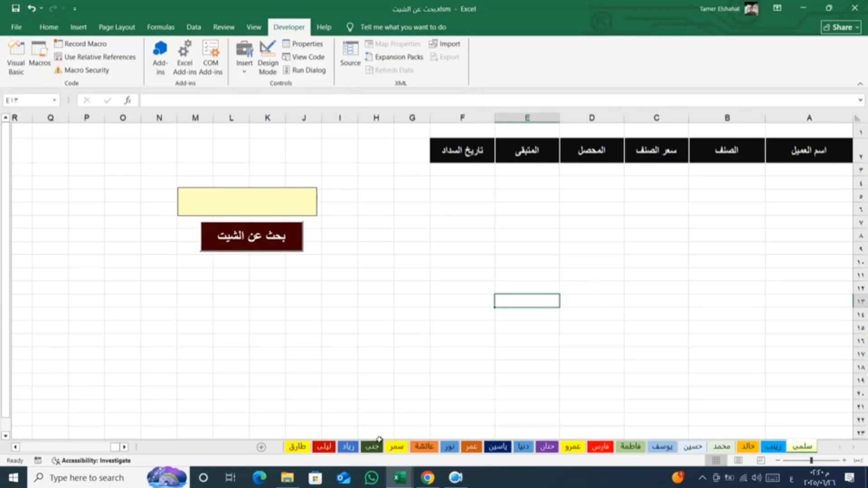
{"action": "left_click", "coordinate": [270, 210]}
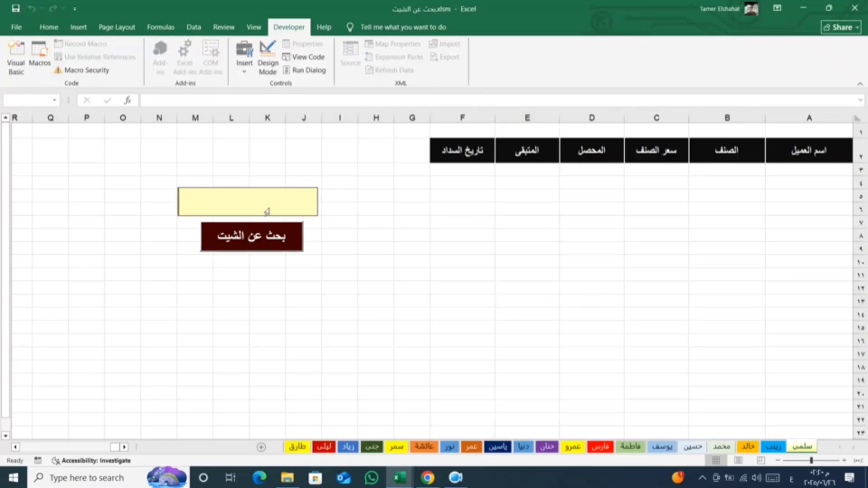
{"action": "type", "text": "زيا"}
{"action": "type", "text": "د"}
{"action": "left_click", "coordinate": [271, 241]}
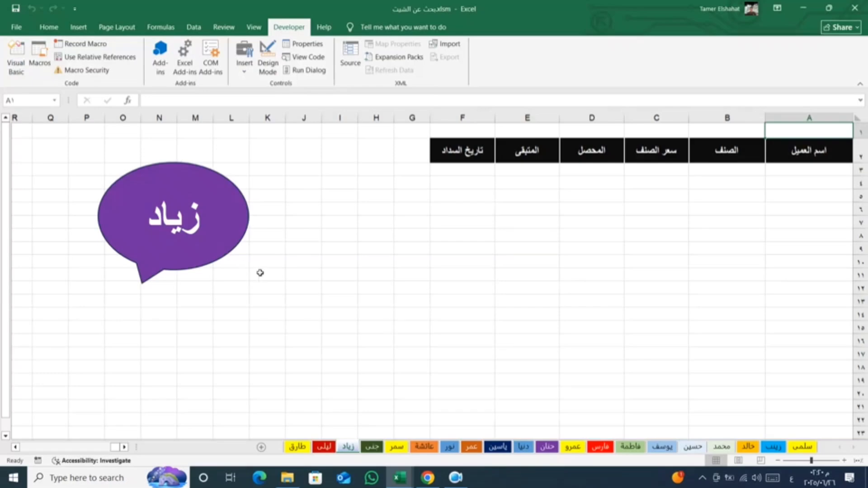
Return to the search sheet and search a second customer's name, landing on its sheet.
{"action": "left_click", "coordinate": [804, 447]}
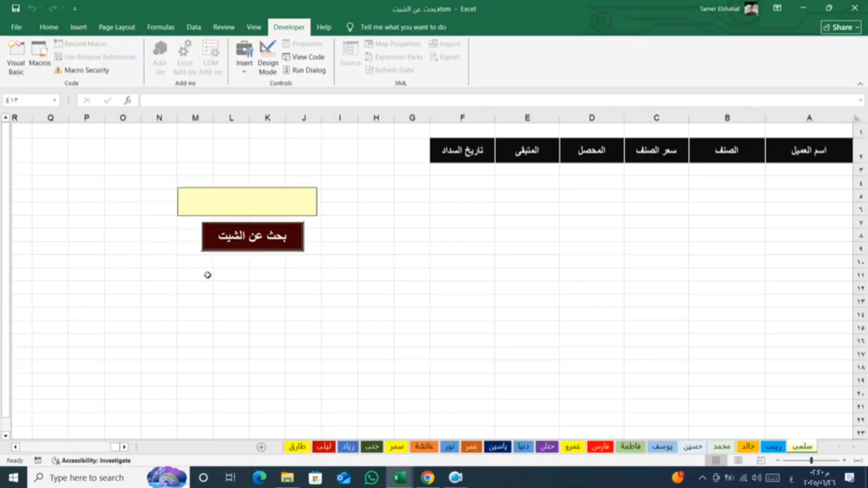
{"action": "type", "text": "زياد"}
{"action": "double_click", "coordinate": [244, 204]}
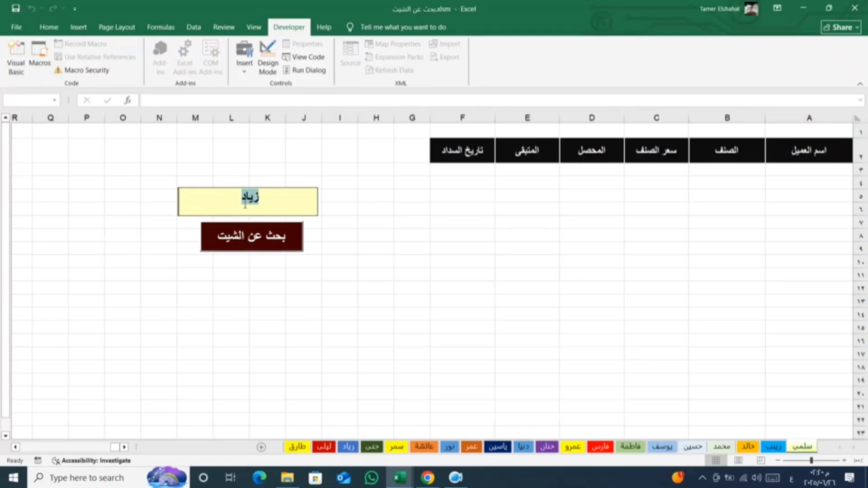
{"action": "type", "text": "ط"}
{"action": "type", "text": "ا"}
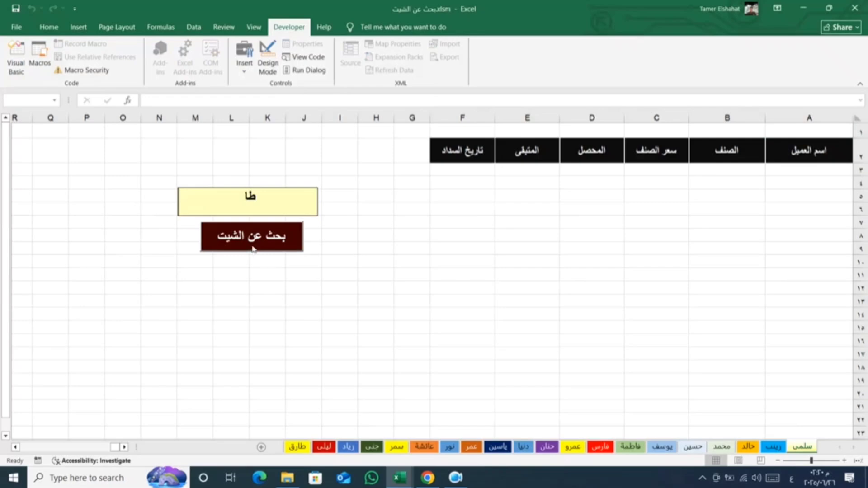
{"action": "type", "text": "رق"}
{"action": "left_click", "coordinate": [252, 248]}
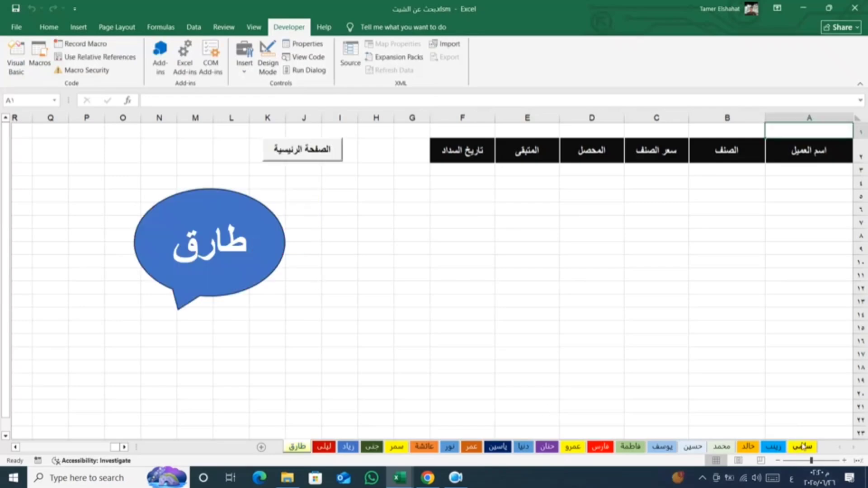
Search with just the letter خ to open a sheet by partial name, then return.
{"action": "left_click", "coordinate": [798, 446]}
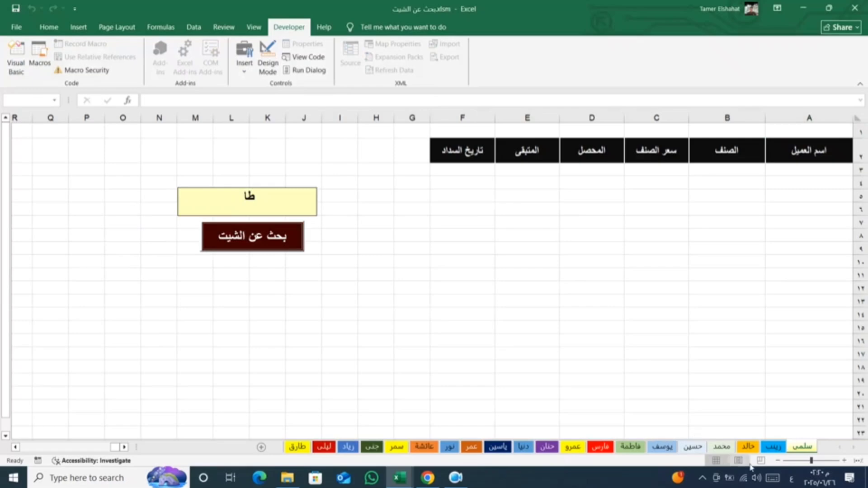
{"action": "double_click", "coordinate": [251, 201]}
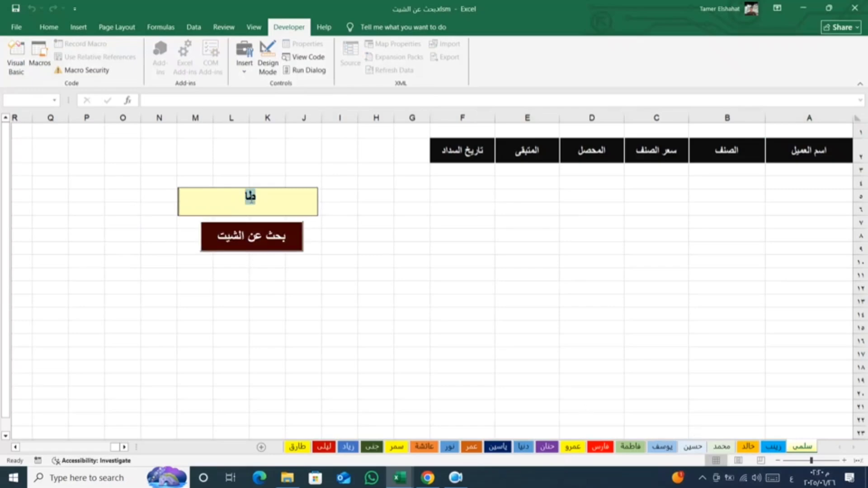
{"action": "type", "text": "خ"}
{"action": "left_click", "coordinate": [246, 247]}
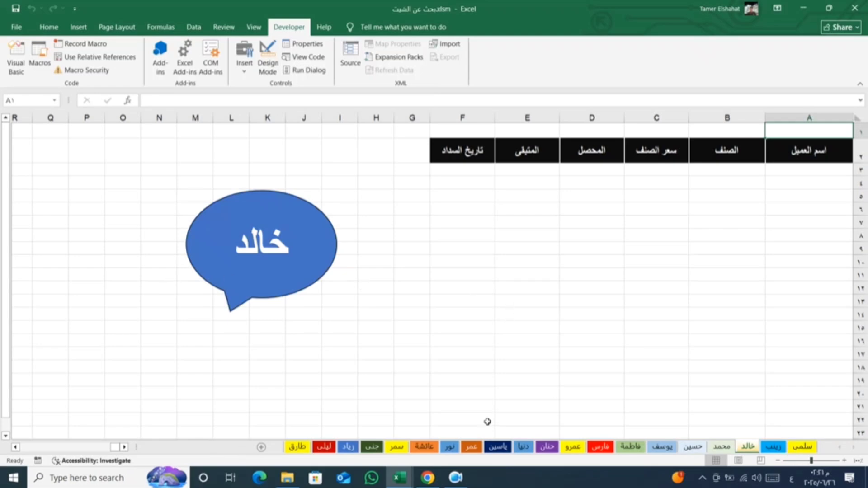
{"action": "left_click", "coordinate": [801, 448]}
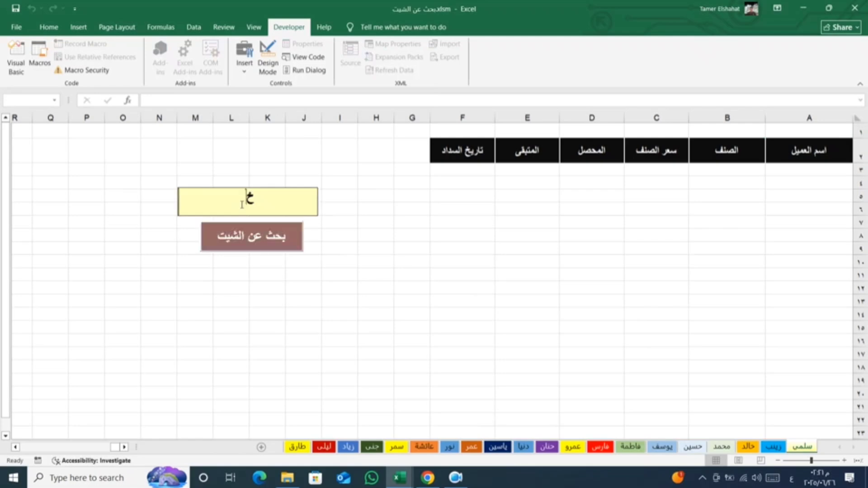
Replace the letter with a third customer's name, run the search, and return to the main sheet.
{"action": "double_click", "coordinate": [242, 204]}
{"action": "type", "text": "نو"}
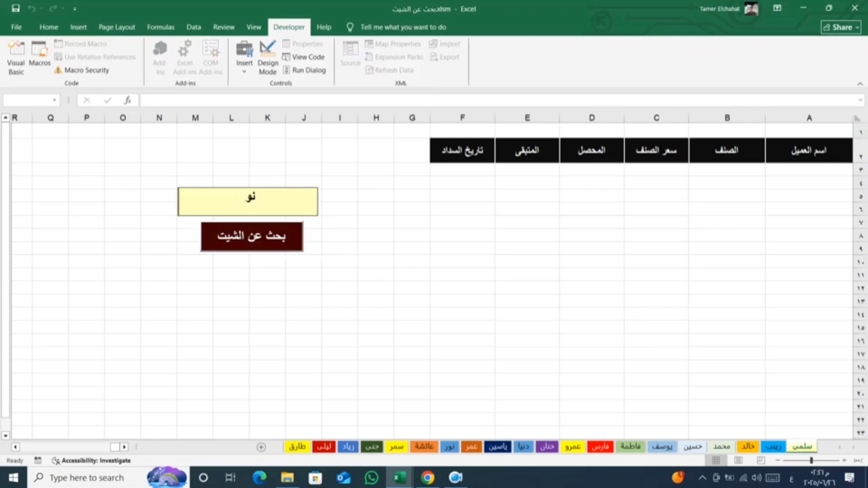
{"action": "type", "text": "ر"}
{"action": "left_click", "coordinate": [272, 231]}
{"action": "left_click", "coordinate": [616, 246]}
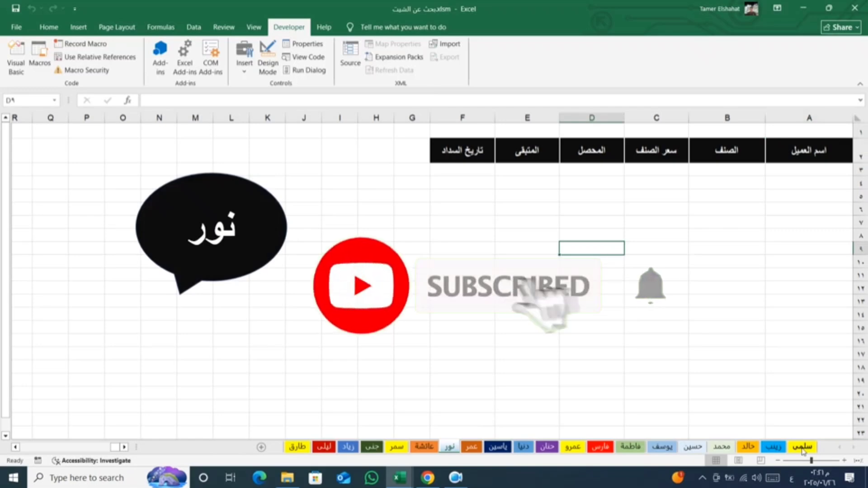
{"action": "left_click", "coordinate": [803, 448]}
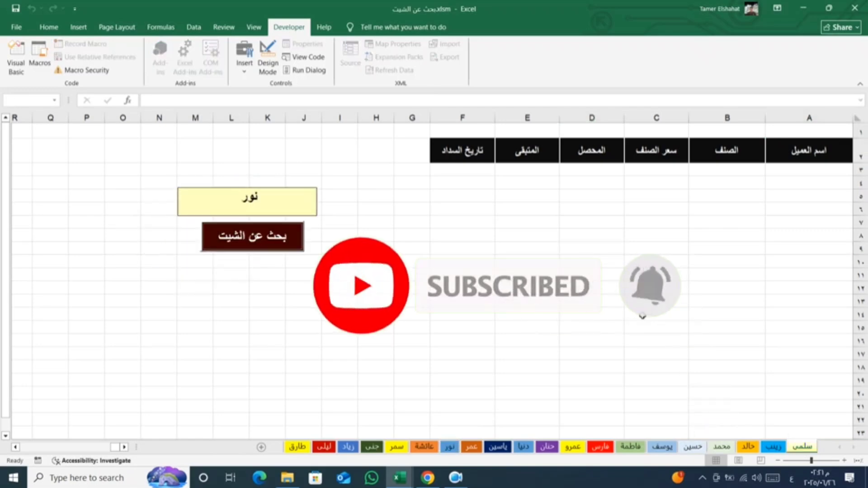